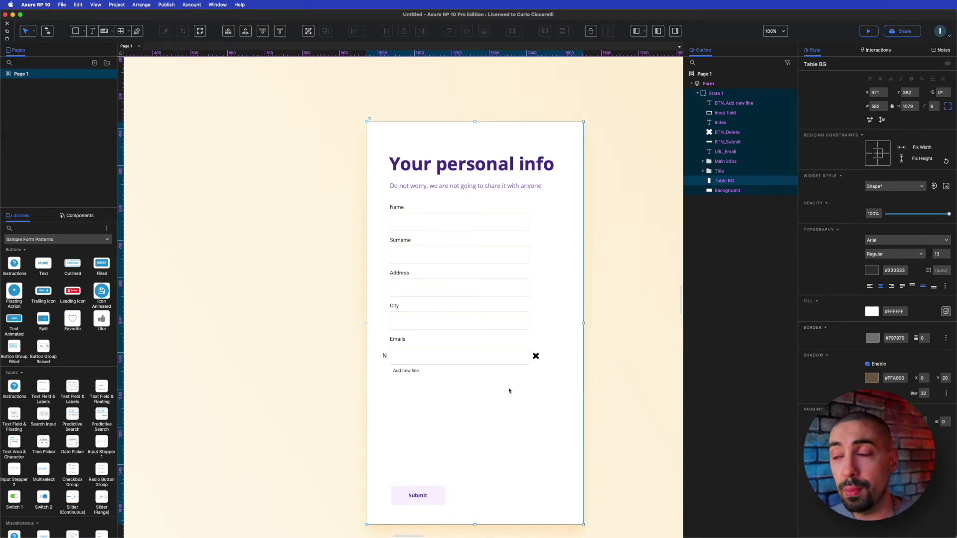
# - Turn the Emails index label, input field, delete mark and Add new line link into a repeater
pyautogui.click(519, 361)
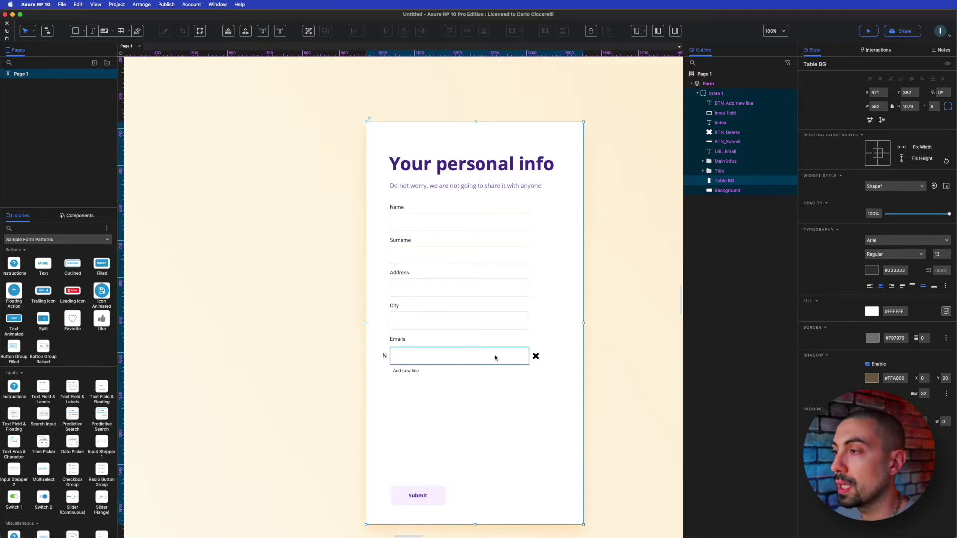
pyautogui.keyDown('shift'); pyautogui.click(408, 372); pyautogui.keyUp('shift')
pyautogui.keyDown('shift'); pyautogui.click(535, 356); pyautogui.keyUp('shift')
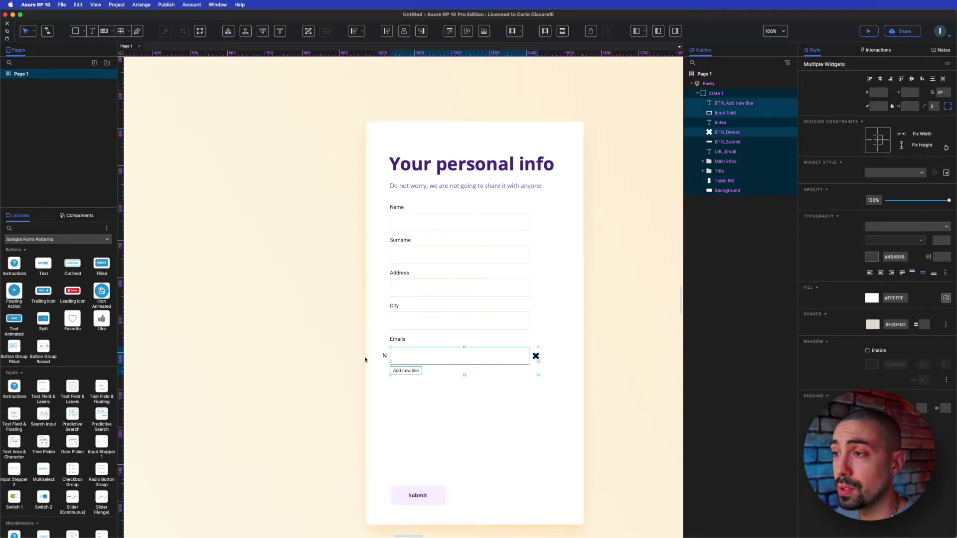
pyautogui.keyDown('shift'); pyautogui.click(381, 358); pyautogui.keyUp('shift')
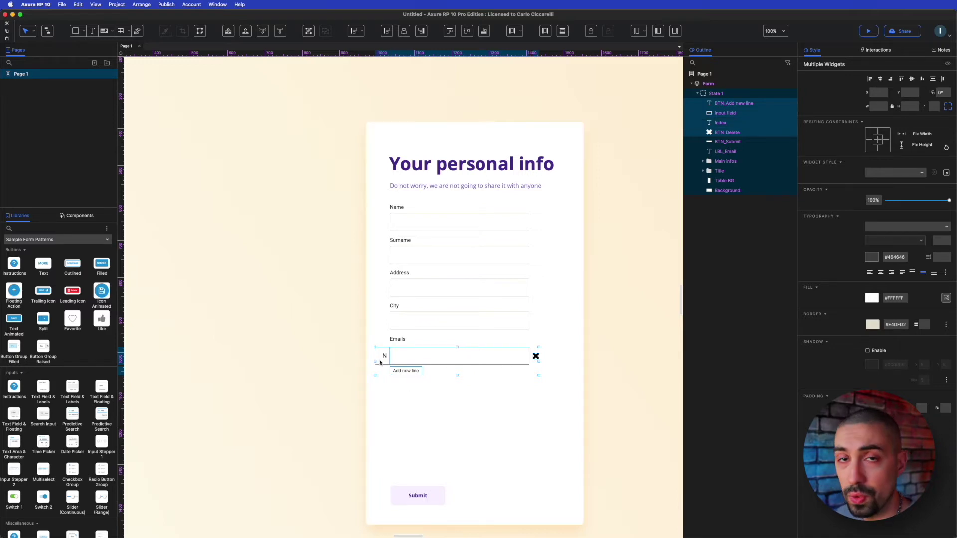
pyautogui.rightClick(427, 357)
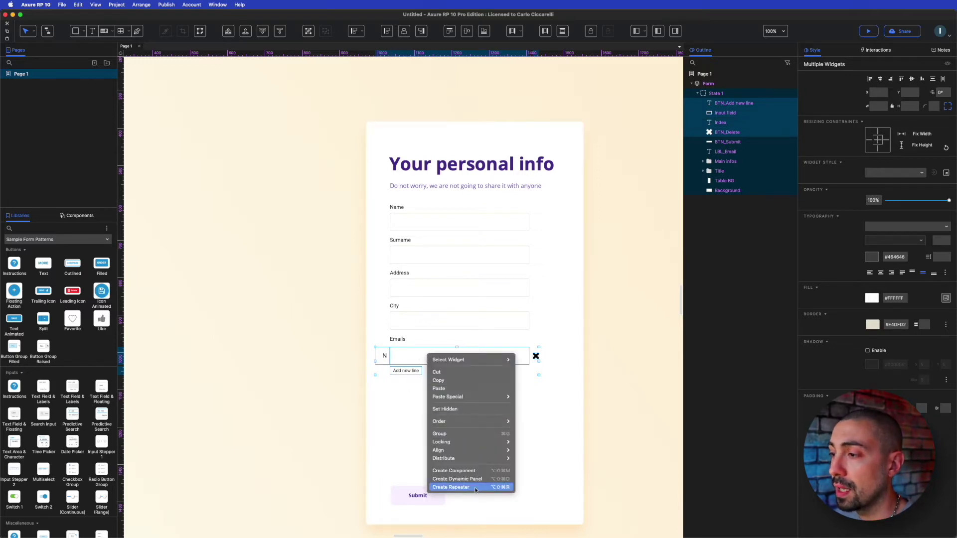
pyautogui.click(475, 489)
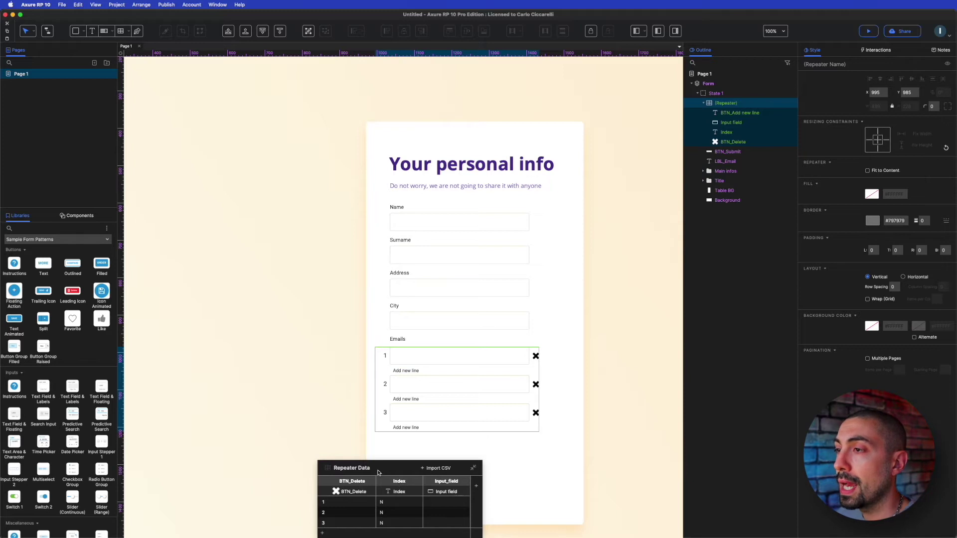
# - Delete the BTN_Add_new and BTN_Delete columns from the repeater data, keeping Index and Input_field
pyautogui.moveTo(378, 472); pyautogui.dragTo(266, 163)
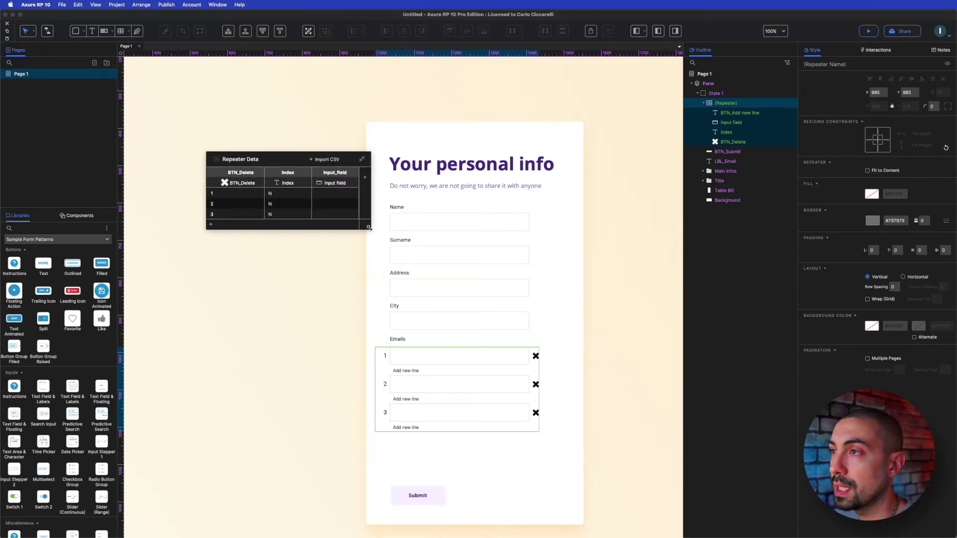
pyautogui.moveTo(369, 228); pyautogui.dragTo(534, 260)
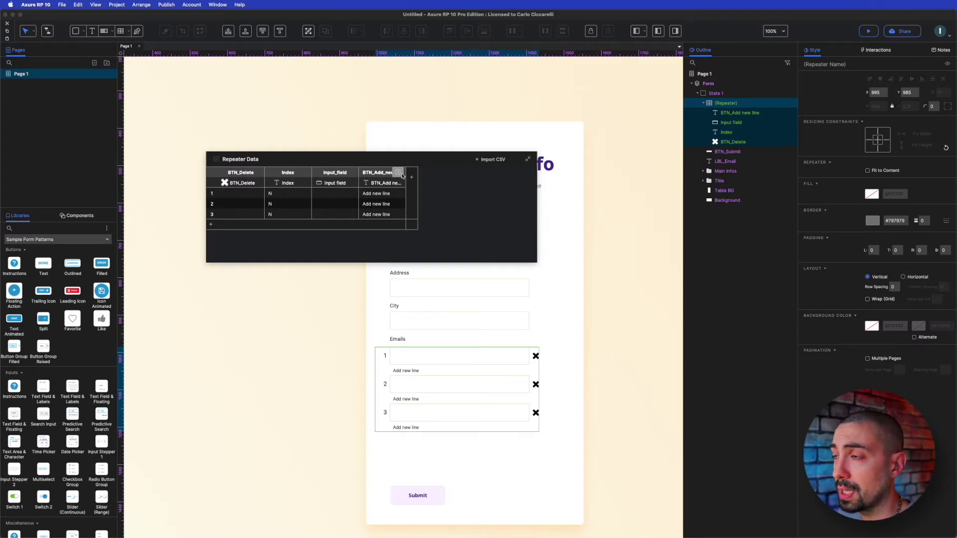
pyautogui.click(399, 173)
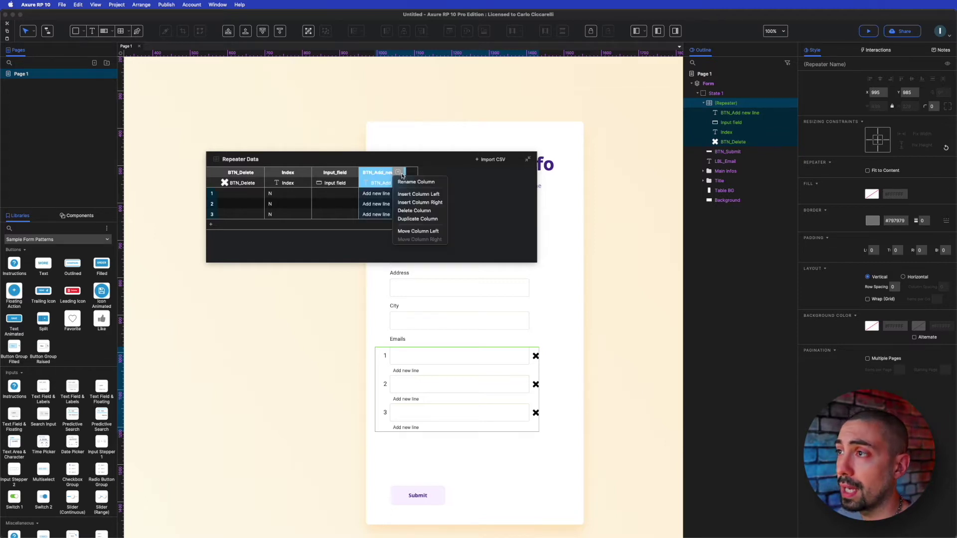
pyautogui.click(407, 211)
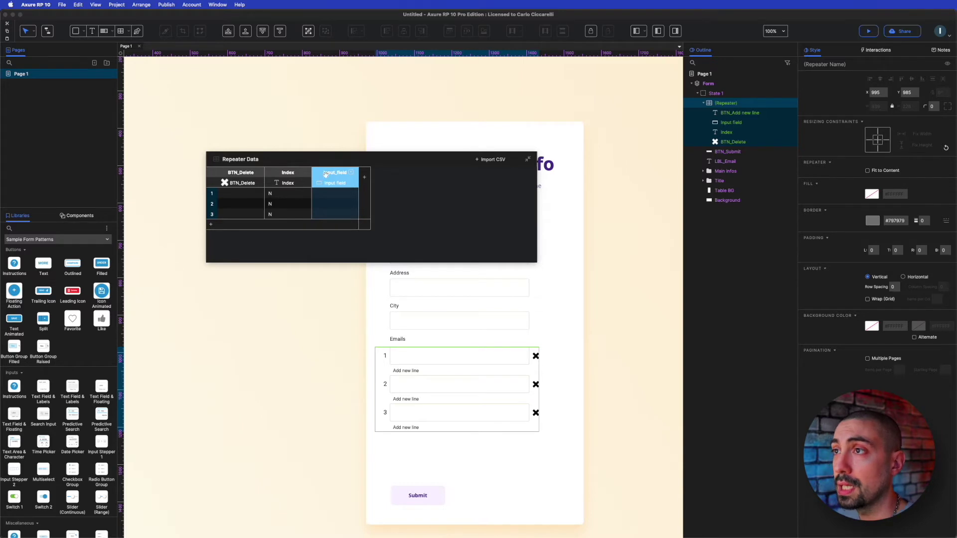
pyautogui.click(288, 173)
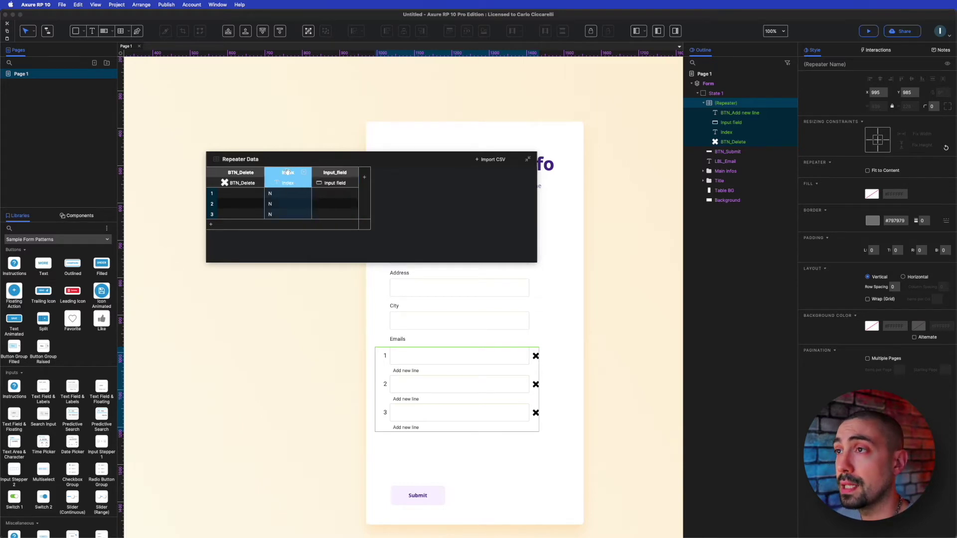
pyautogui.click(256, 172)
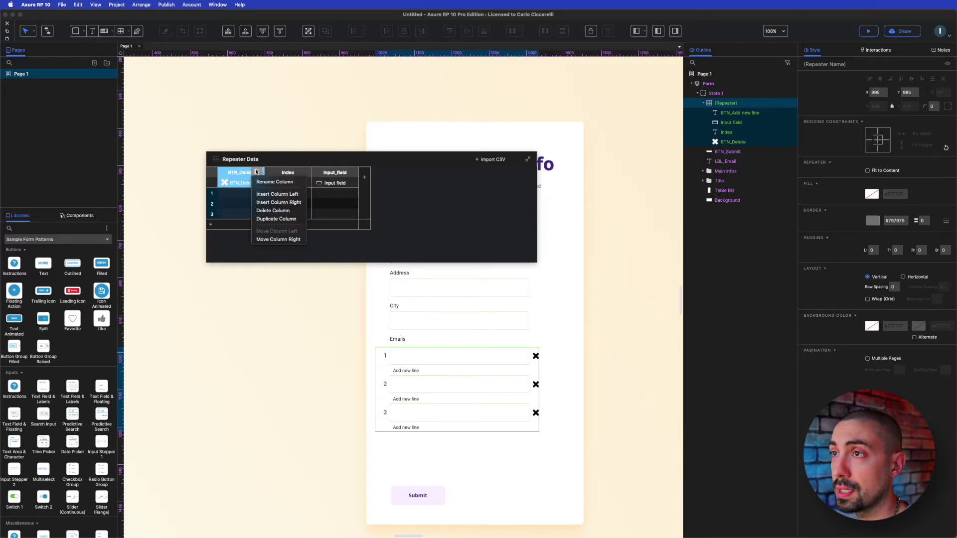
pyautogui.click(270, 209)
# - Clear the N value in row 1's Index and delete data rows 2 and 3
pyautogui.click(242, 195)
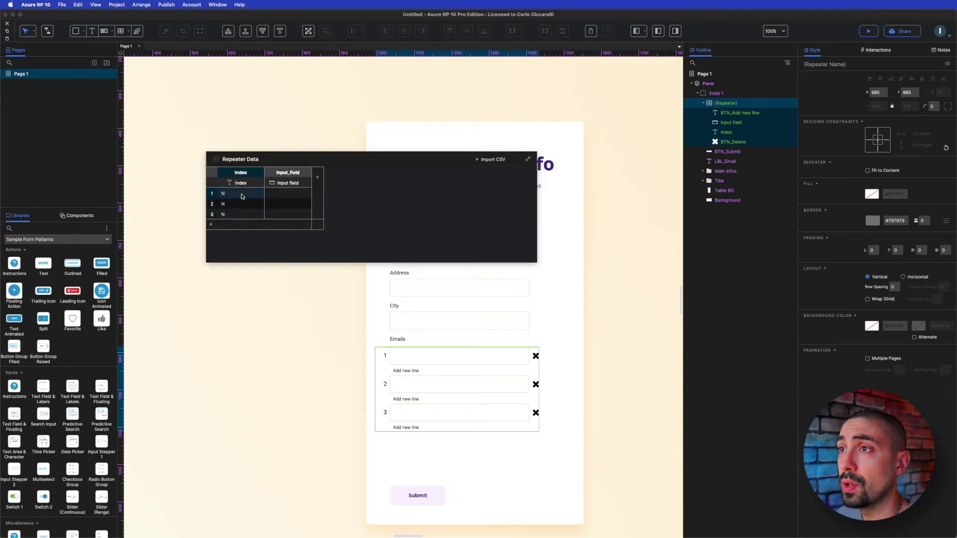
pyautogui.doubleClick(241, 195)
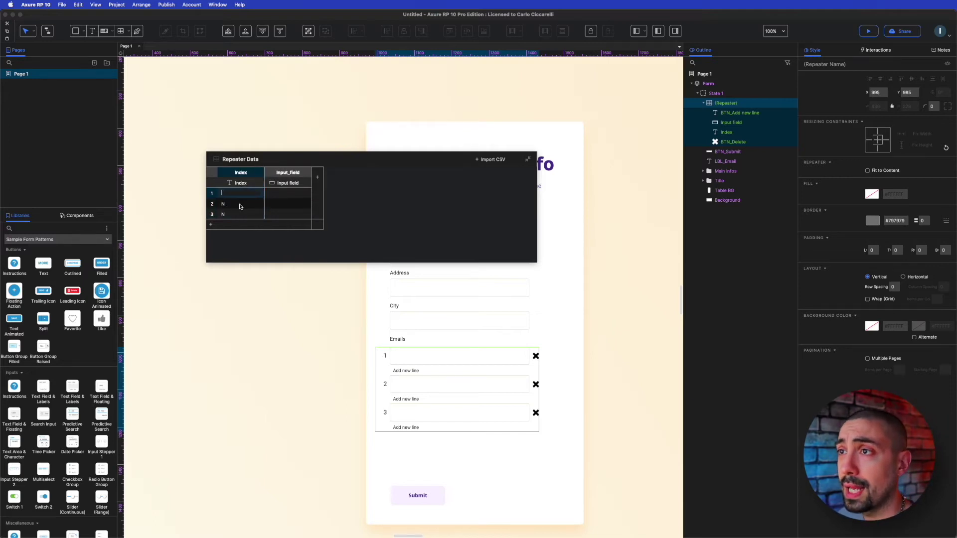
pyautogui.moveTo(242, 205); pyautogui.dragTo(298, 216)
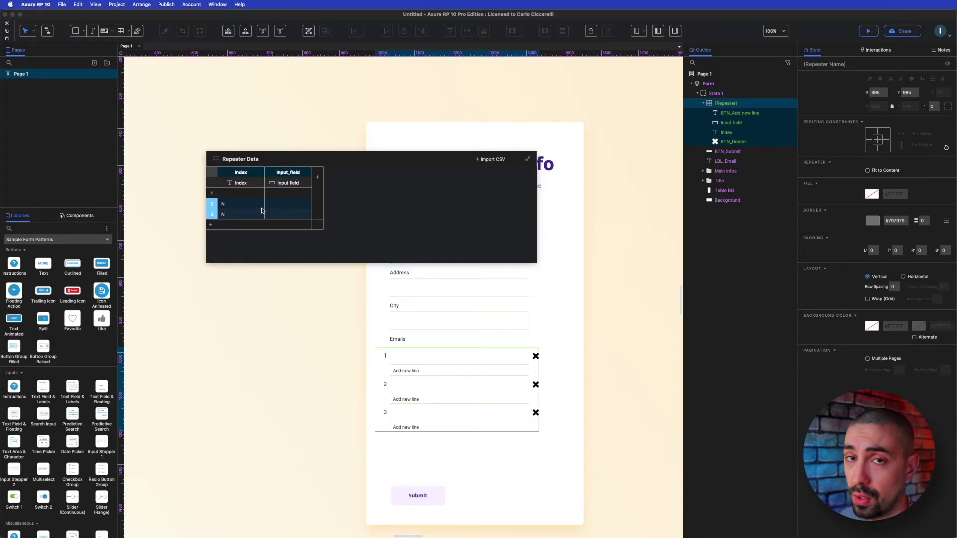
pyautogui.press('Delete')
pyautogui.moveTo(384, 160); pyautogui.dragTo(403, 80)
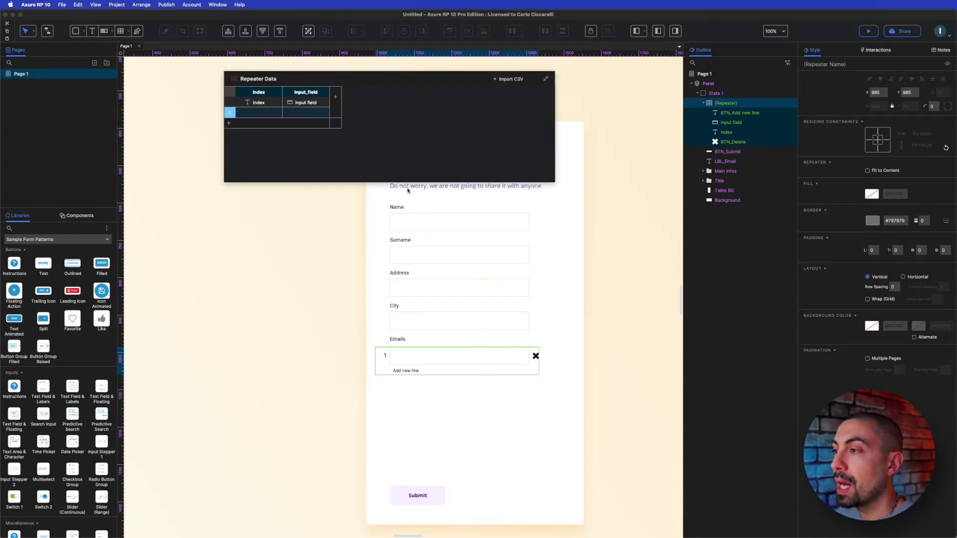
# - Close the Repeater Data table, then reopen the Emails repeater for editing
pyautogui.click(512, 394)
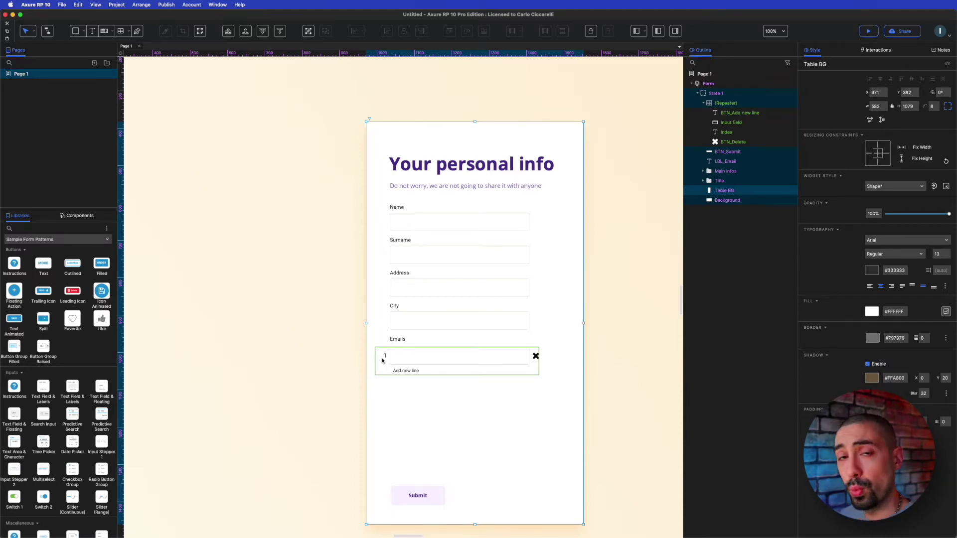
pyautogui.doubleClick(413, 371)
# - Give the Add new line link a Click or Tap Add Rows action targeting the repeater
pyautogui.click(413, 371)
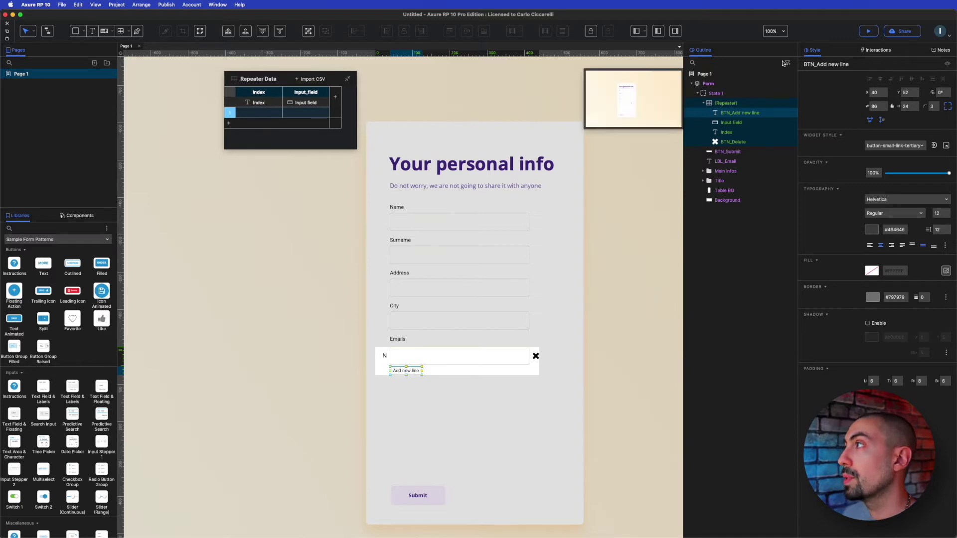
pyautogui.click(877, 50)
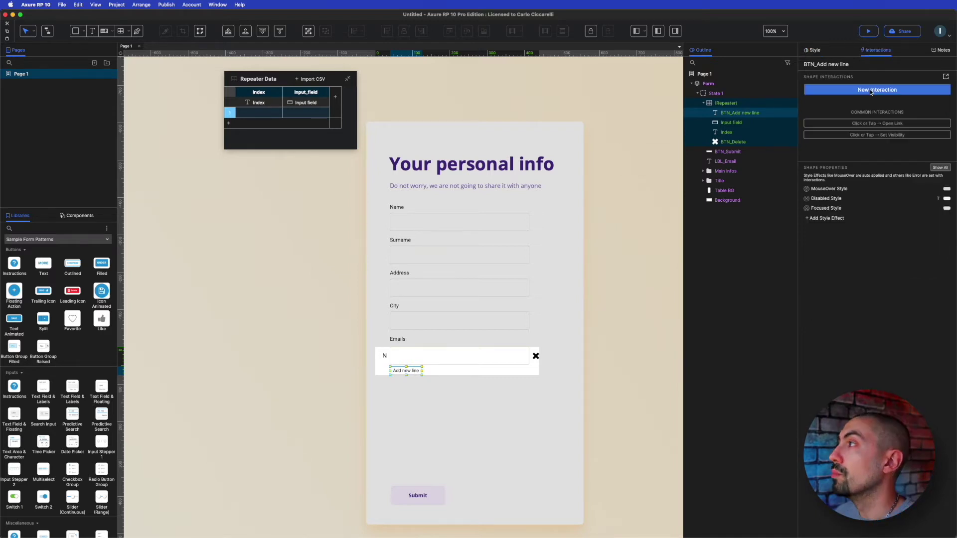
pyautogui.click(870, 90)
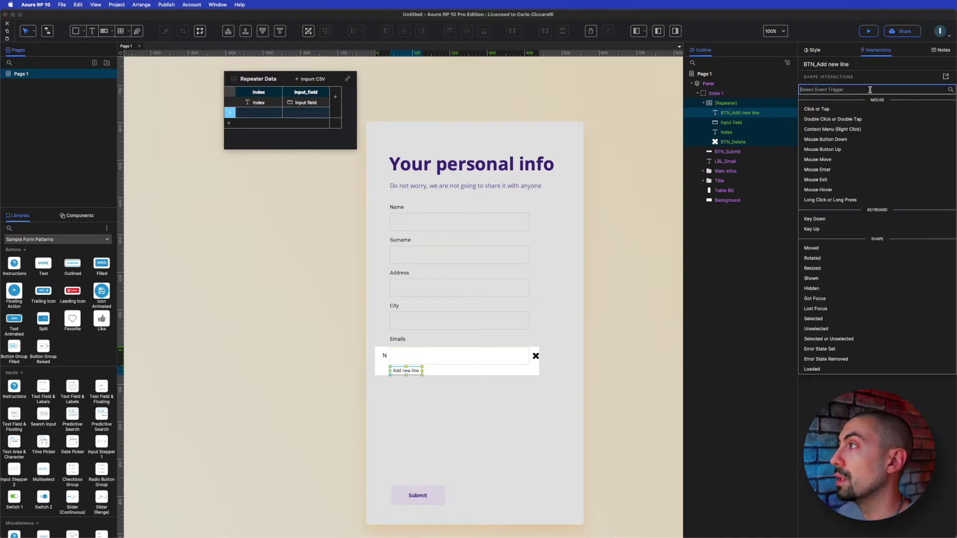
pyautogui.click(870, 108)
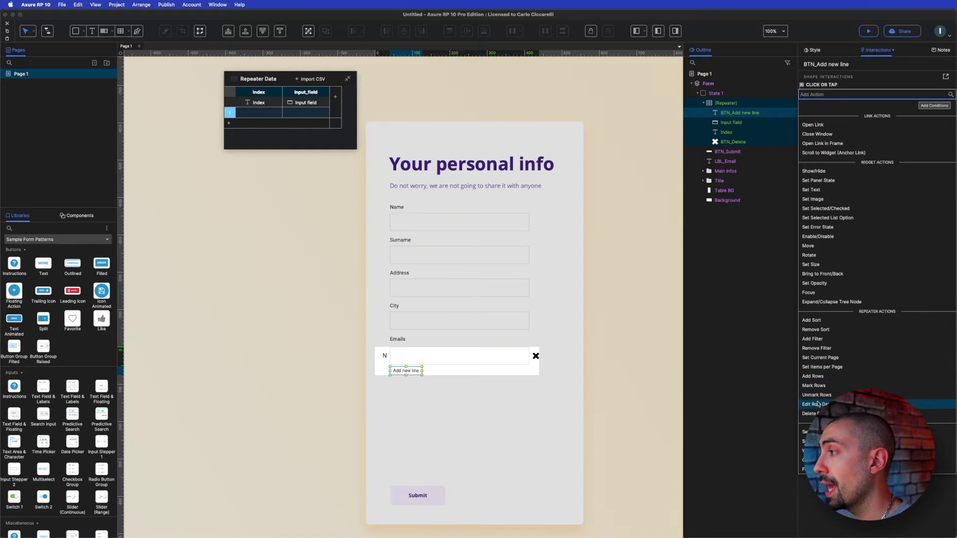
pyautogui.click(812, 376)
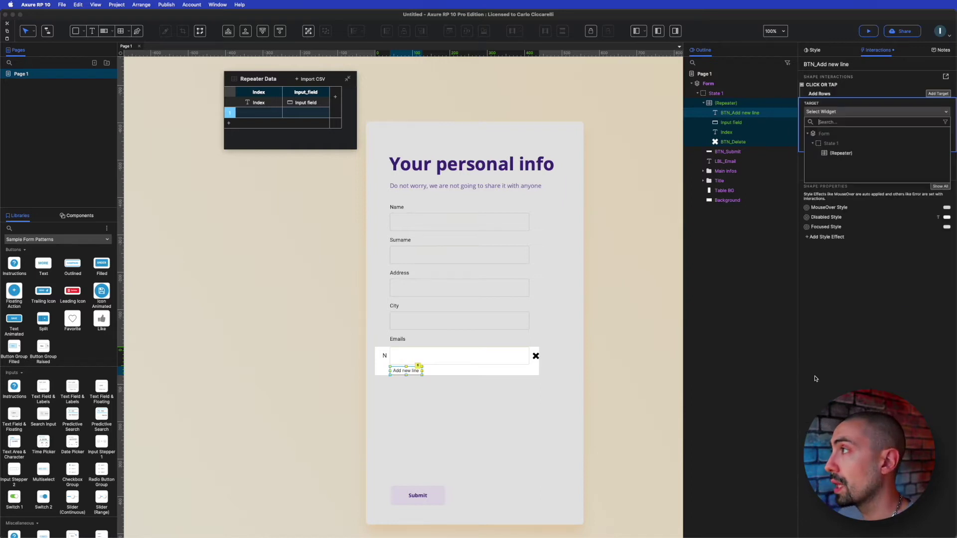
pyautogui.click(840, 154)
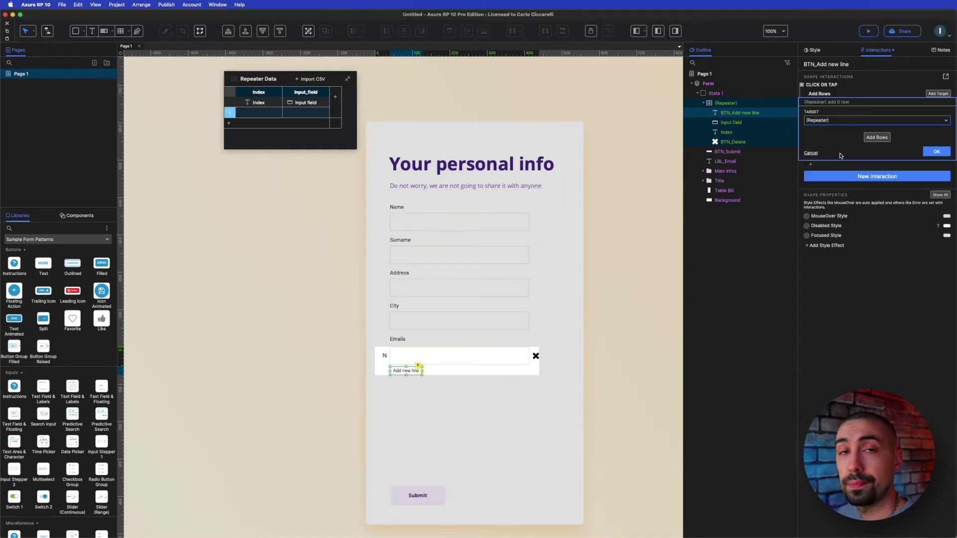
pyautogui.click(877, 138)
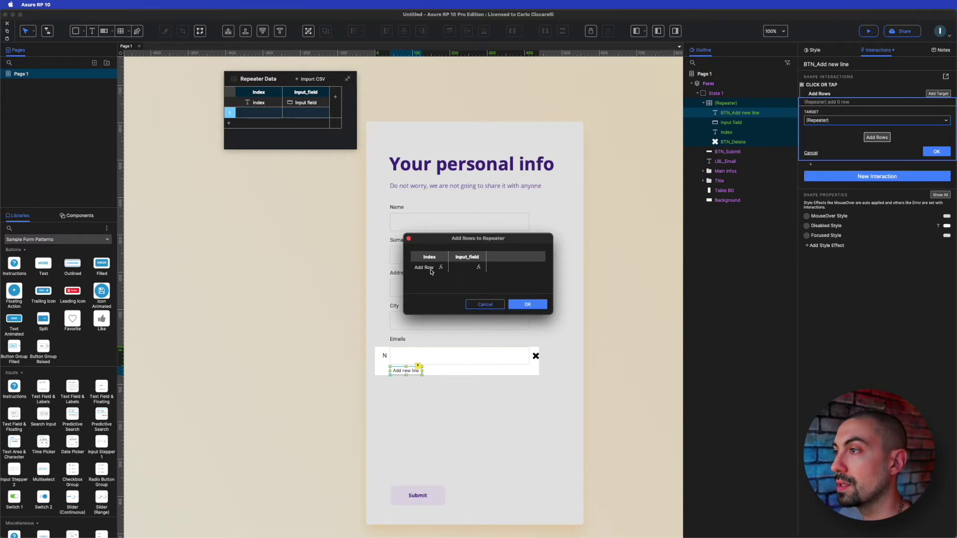
pyautogui.click(527, 305)
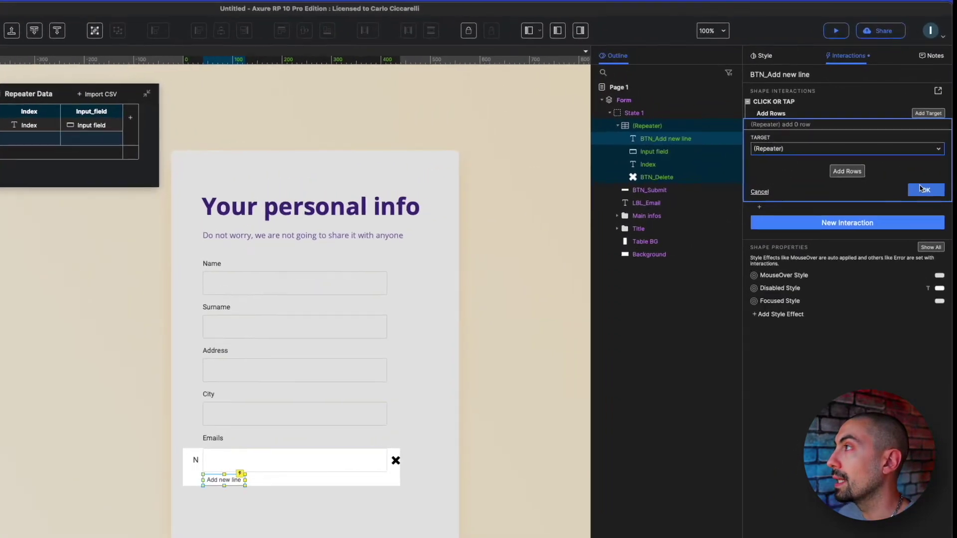
pyautogui.click(922, 188)
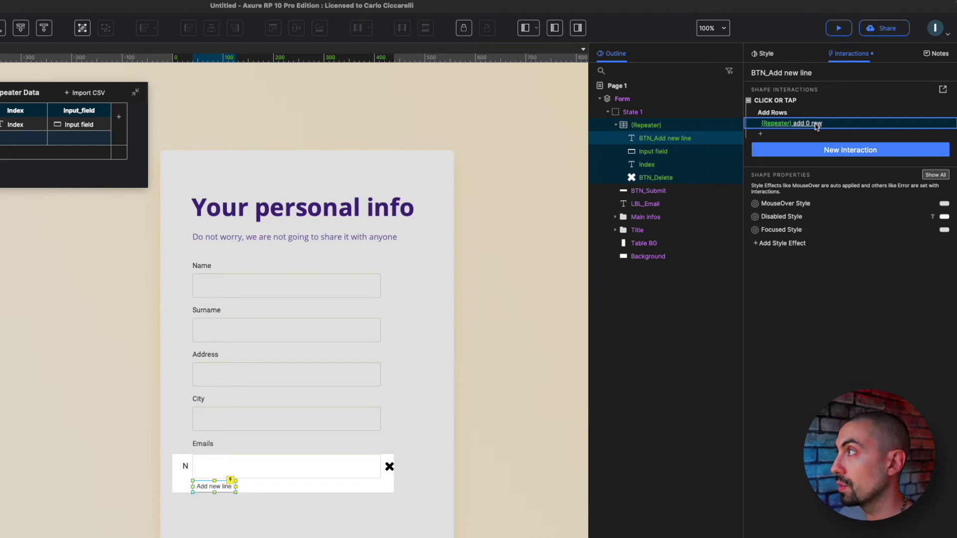
# - Confirm the Add Rows action adds one row and preview the form in the browser
pyautogui.click(817, 126)
pyautogui.click(849, 171)
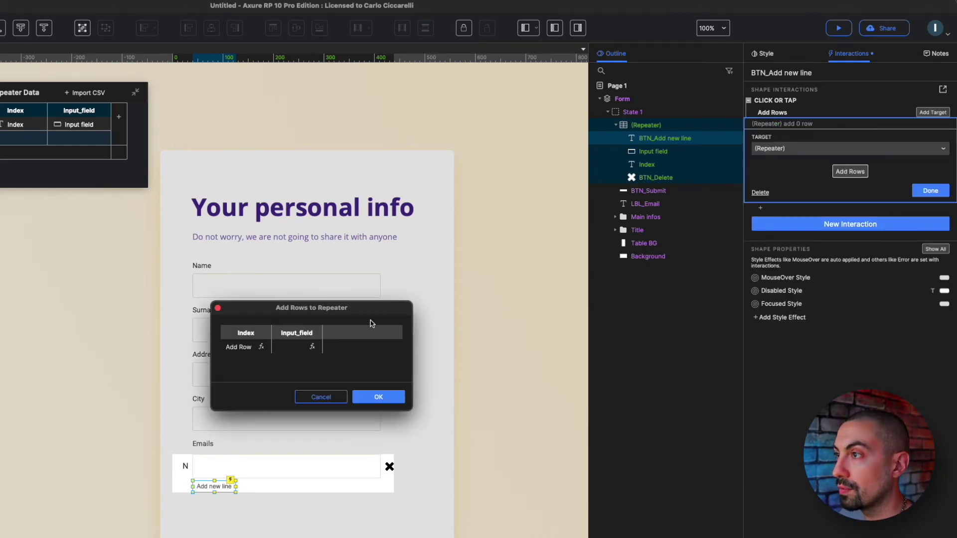
pyautogui.click(261, 347)
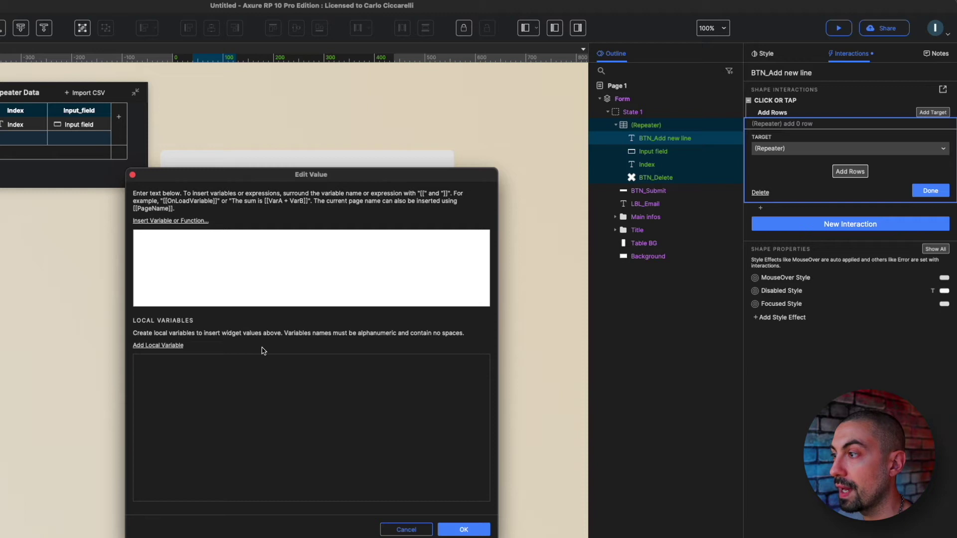
pyautogui.click(465, 529)
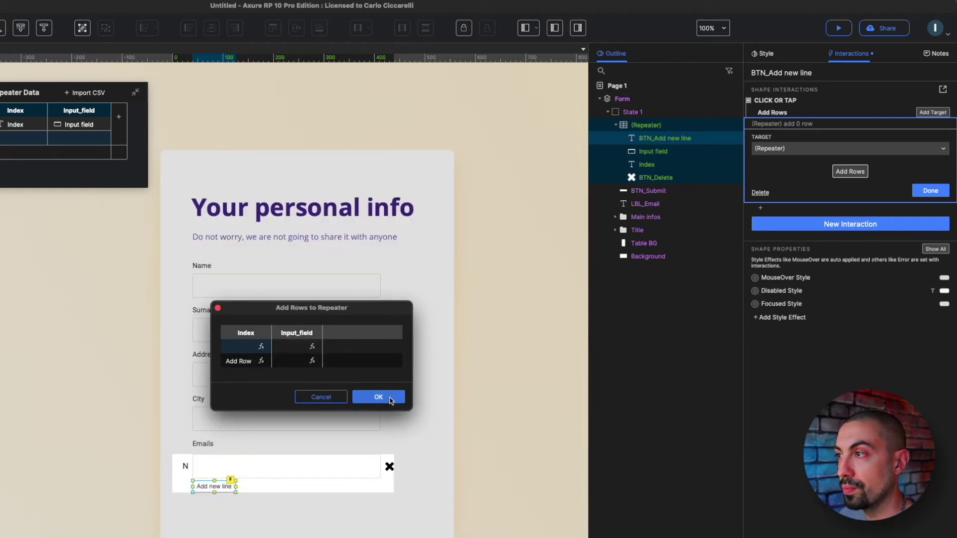
pyautogui.click(391, 400)
pyautogui.click(839, 28)
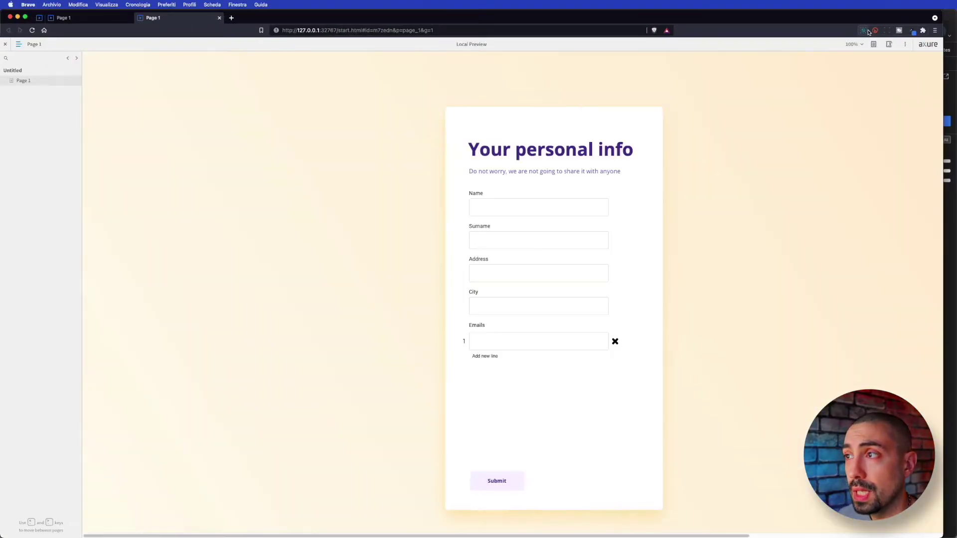
# - Add email rows 2, 3 and 4 in the preview, then return to Axure
pyautogui.click(493, 358)
pyautogui.click(495, 385)
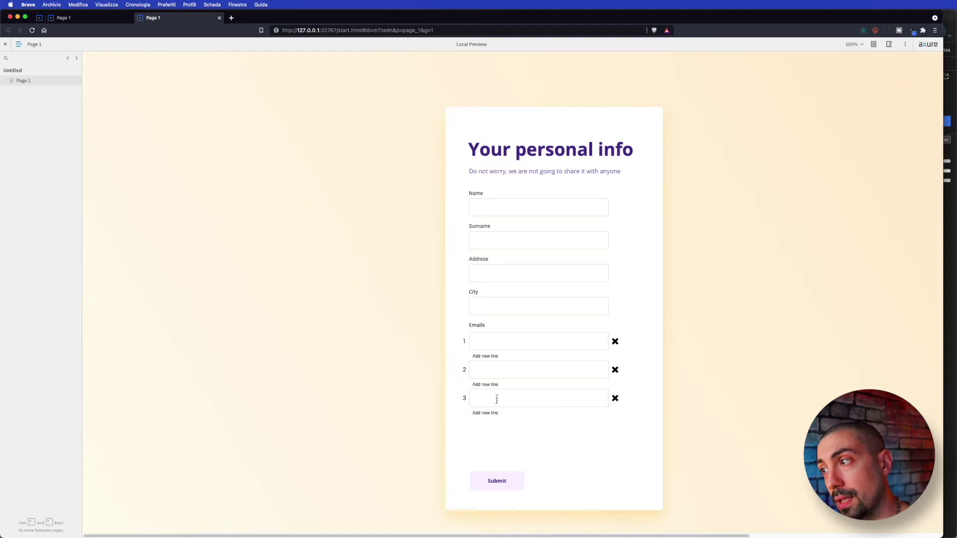
pyautogui.click(495, 413)
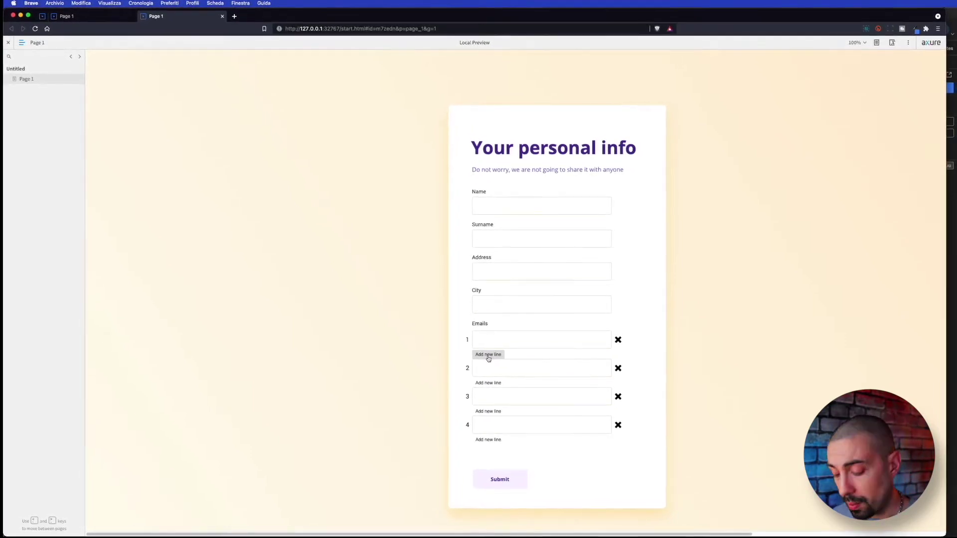
pyautogui.press('super+Tab')
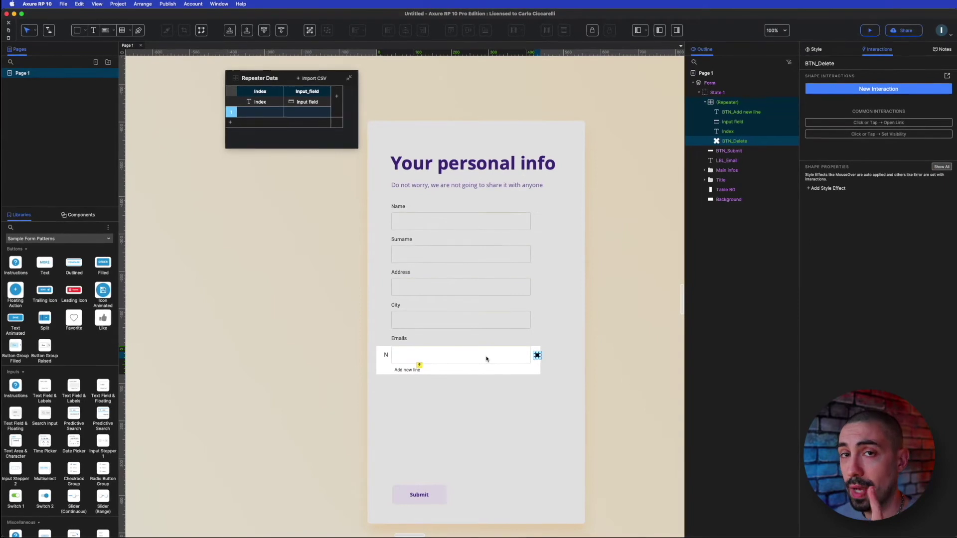
# - On the repeater's Item Loaded, hide the Add new line link and open the Condition Builder
pyautogui.click(416, 368)
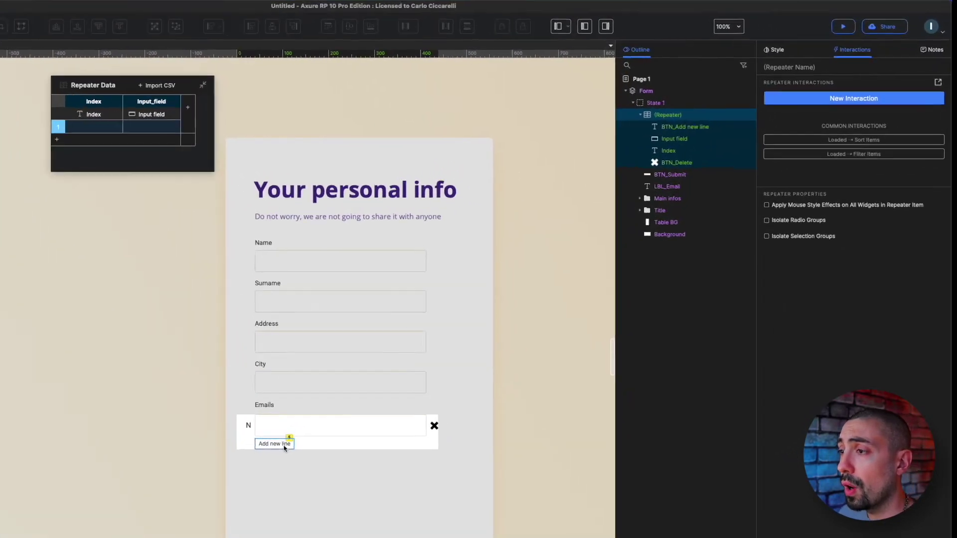
pyautogui.click(859, 97)
pyautogui.click(781, 135)
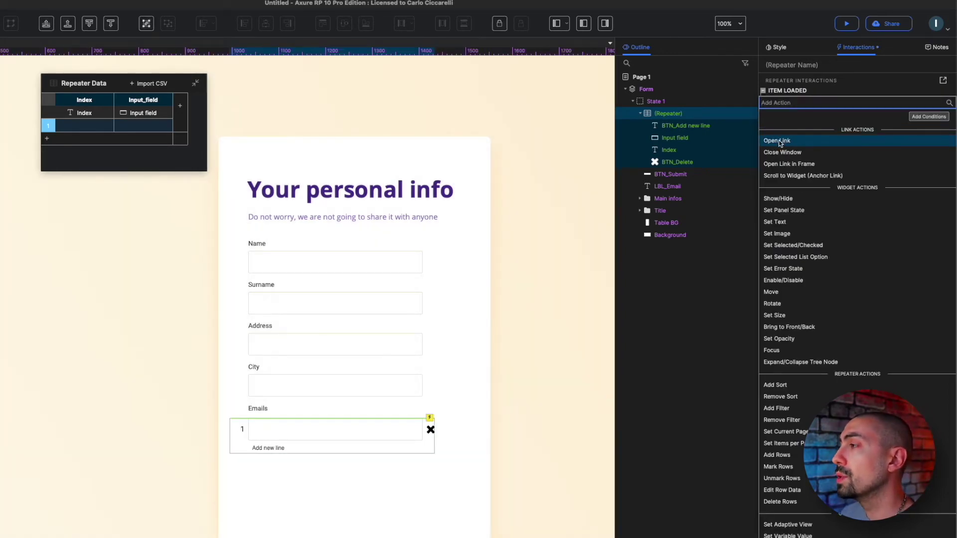
pyautogui.click(790, 200)
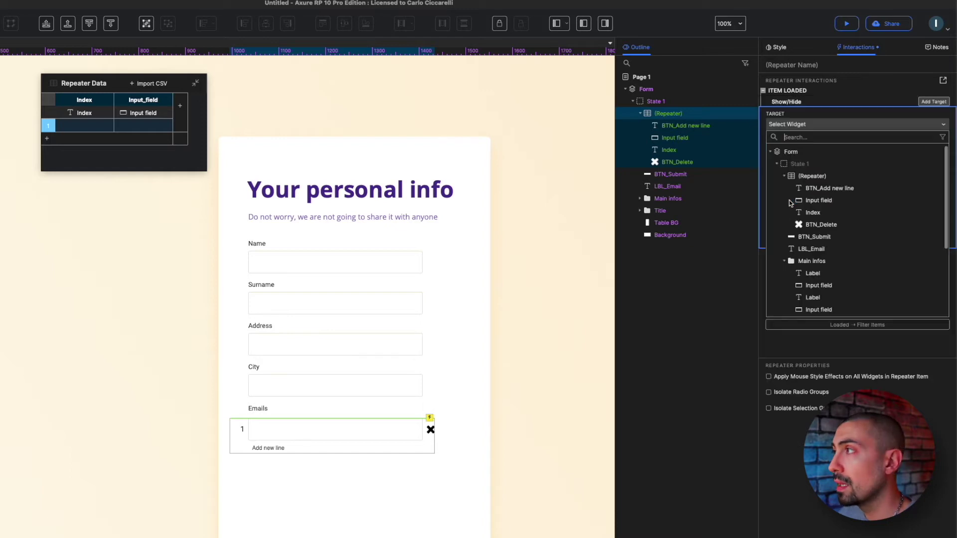
pyautogui.click(820, 189)
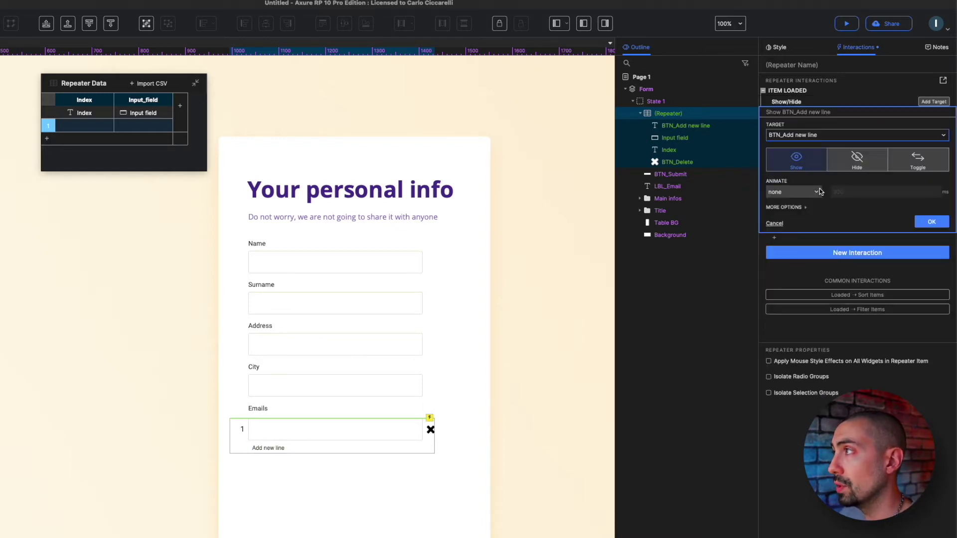
pyautogui.click(856, 157)
pyautogui.click(922, 222)
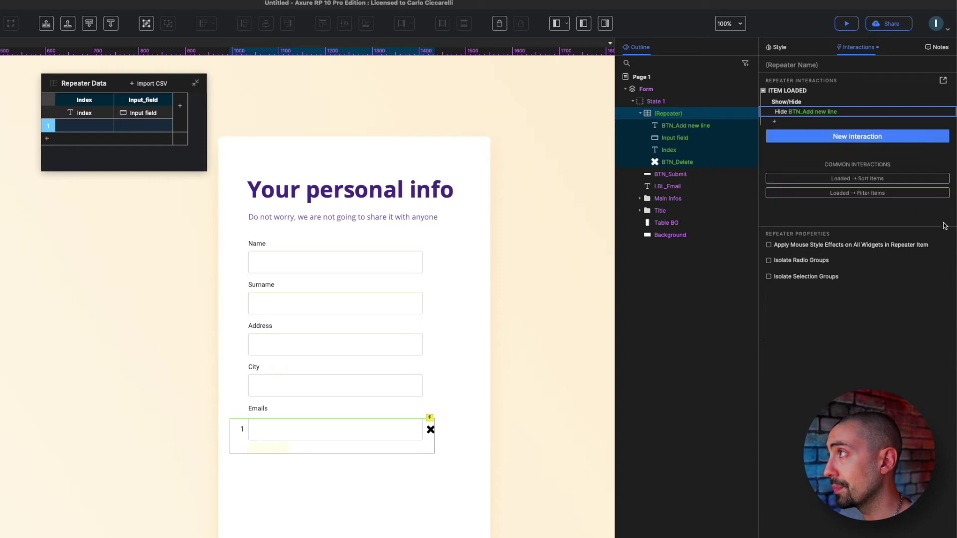
pyautogui.moveTo(925, 100)
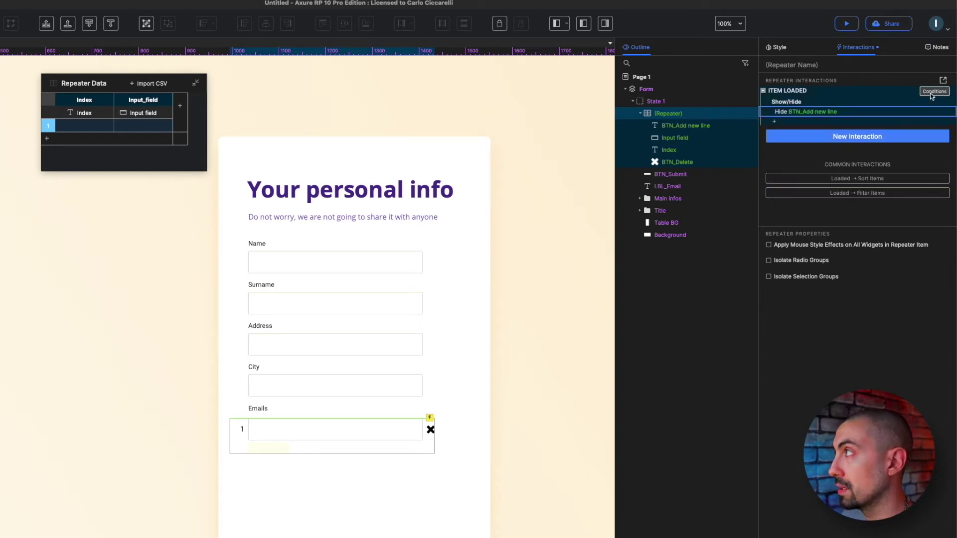
pyautogui.click(931, 96)
pyautogui.moveTo(358, 224); pyautogui.dragTo(720, 238)
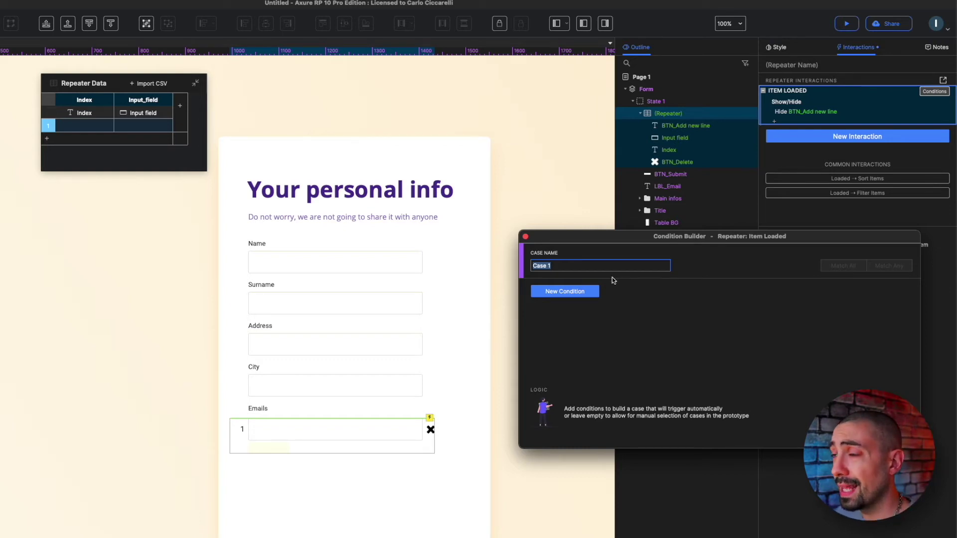
# - Add a condition whose first value is the text value [[Item.Index]]
pyautogui.click(578, 296)
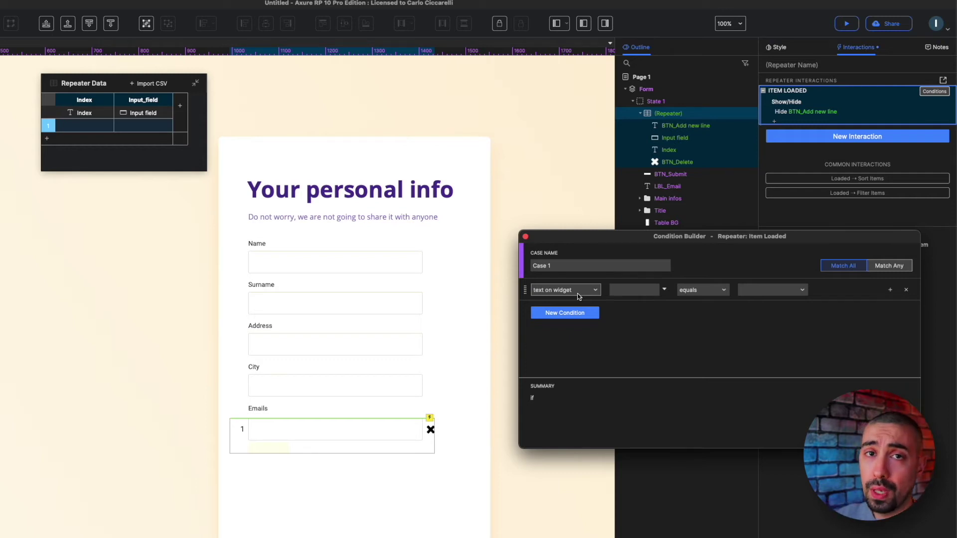
pyautogui.click(578, 294)
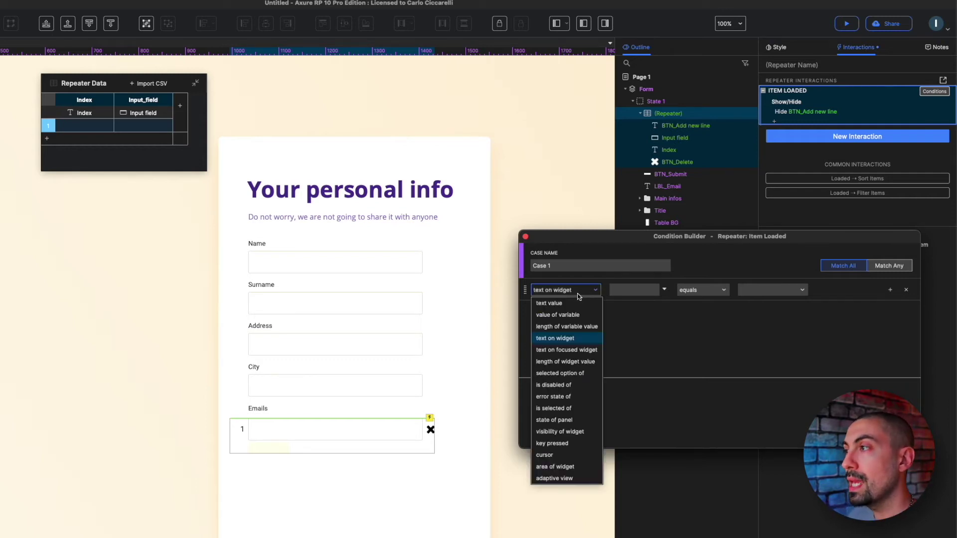
pyautogui.click(574, 304)
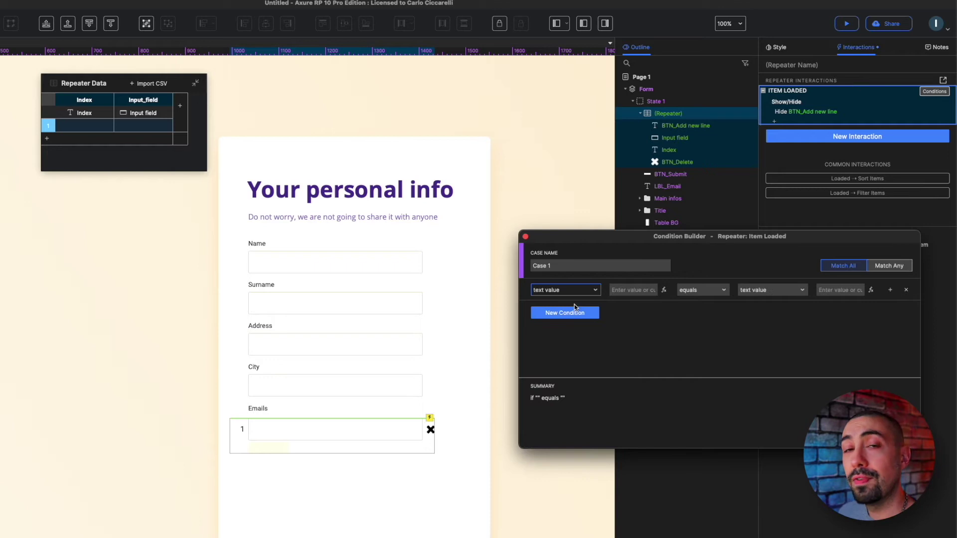
pyautogui.click(664, 290)
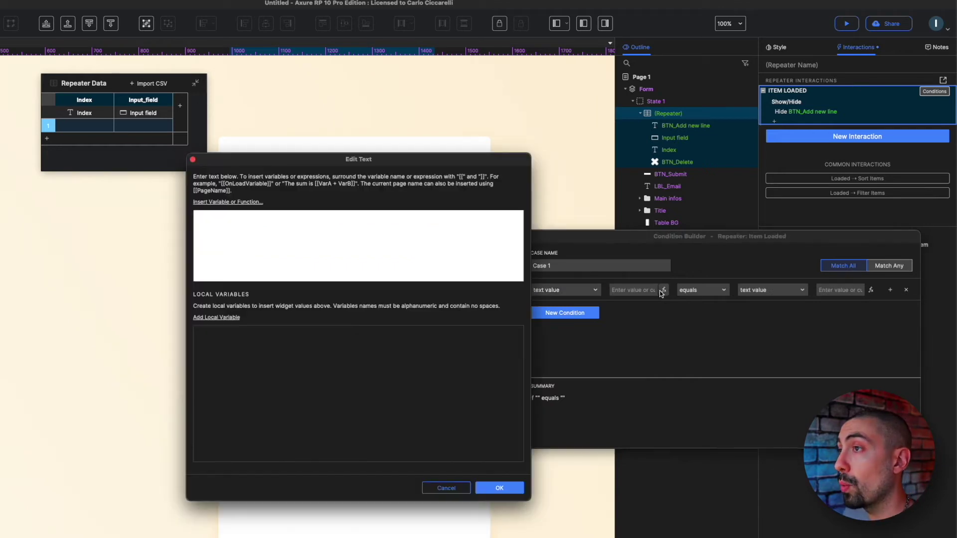
pyautogui.click(226, 203)
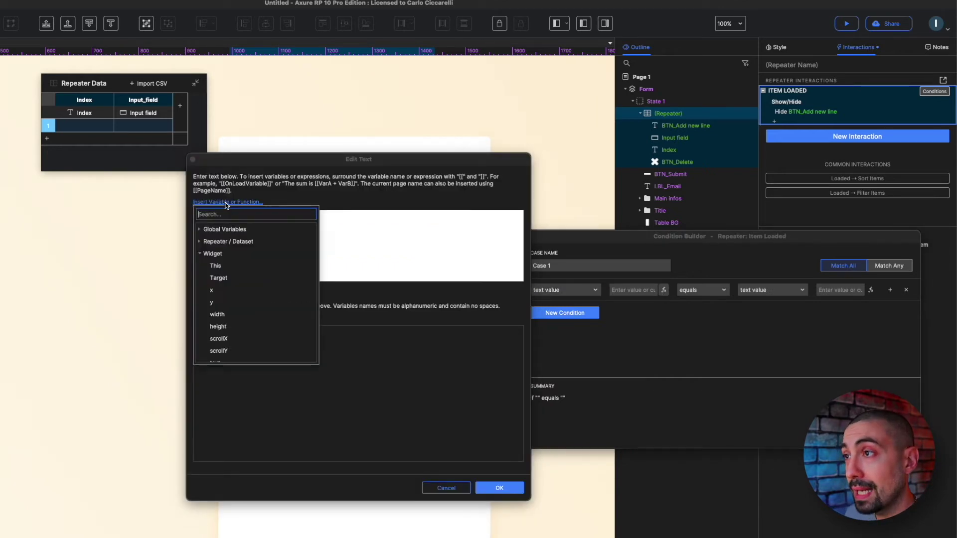
pyautogui.click(200, 242)
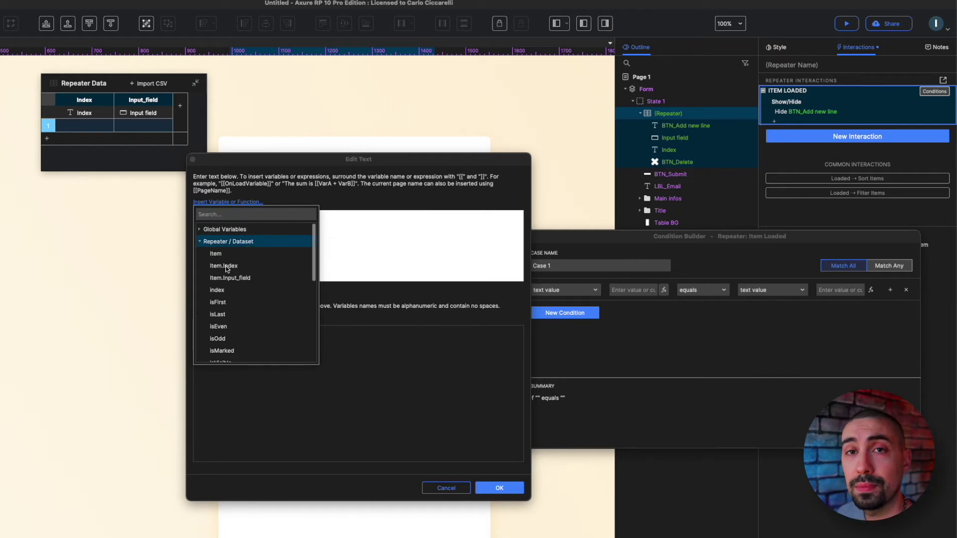
pyautogui.click(226, 266)
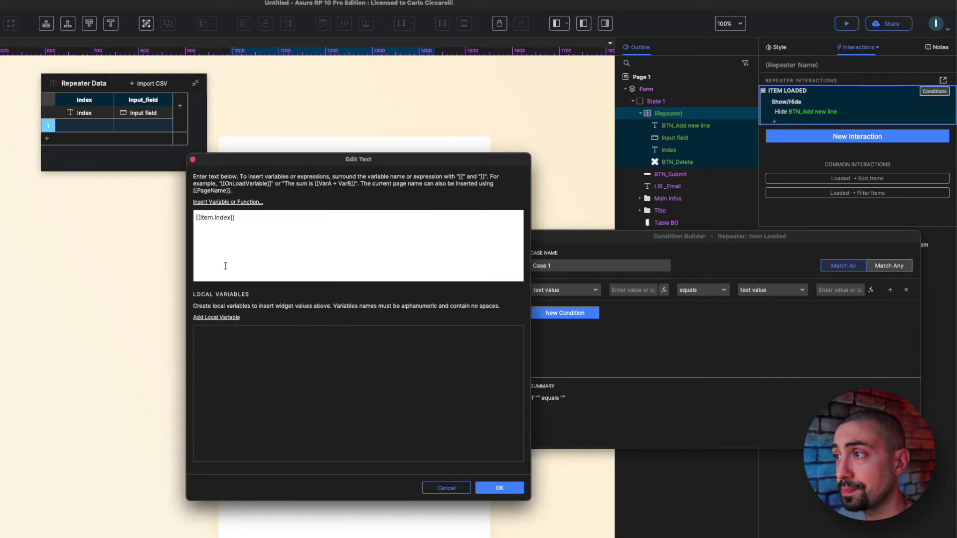
pyautogui.click(499, 487)
# - Compare it with 'is less than' against text value [[Item.Repeater.itemCount]] and save Case 1
pyautogui.click(706, 292)
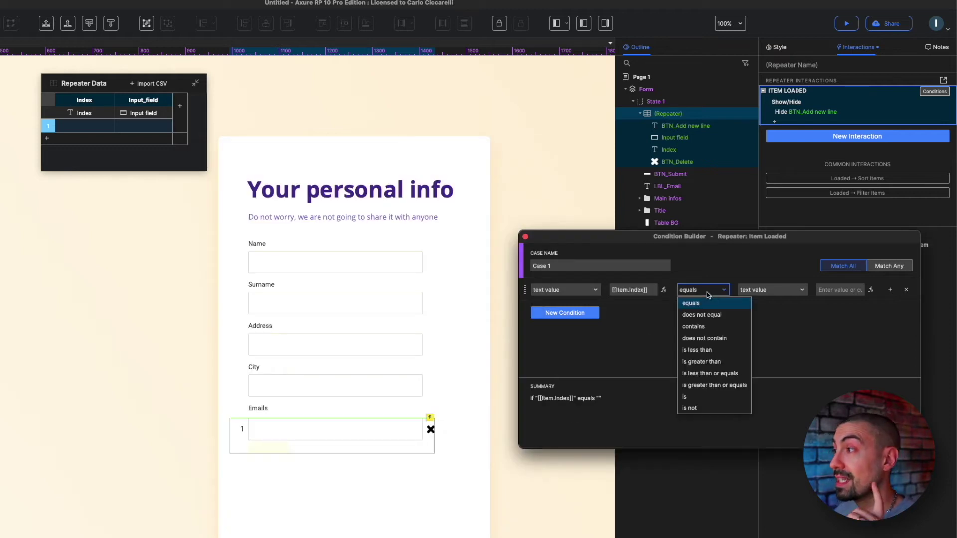
pyautogui.click(700, 350)
pyautogui.click(773, 287)
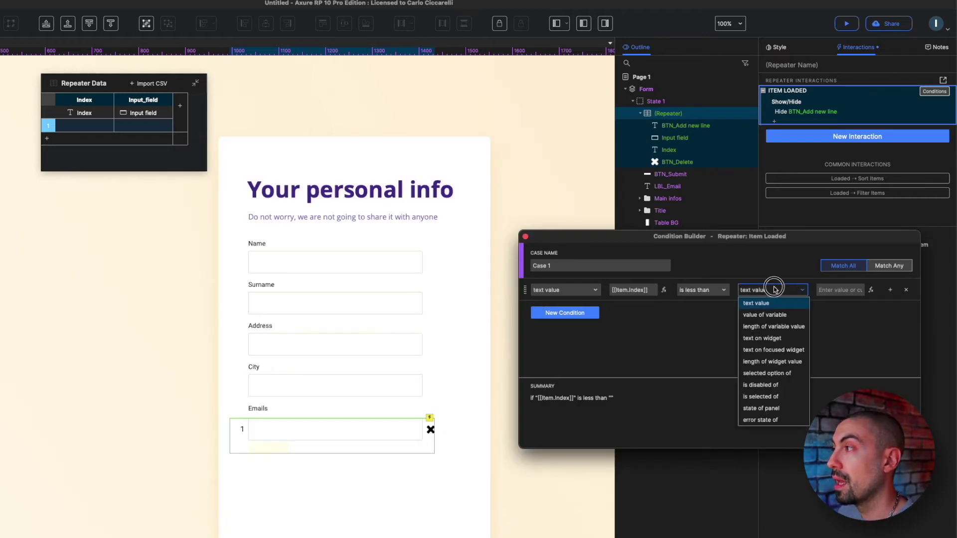
pyautogui.click(766, 306)
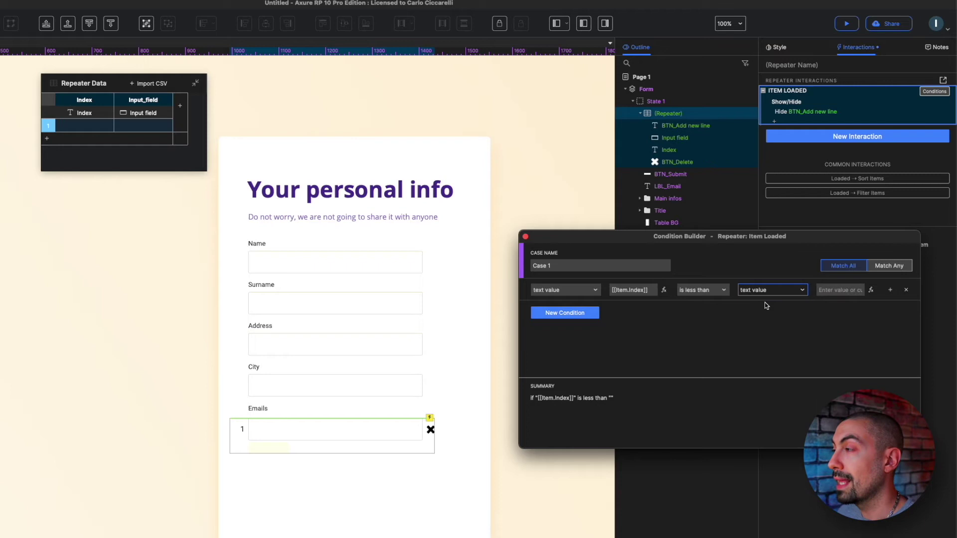
pyautogui.click(870, 289)
pyautogui.click(215, 201)
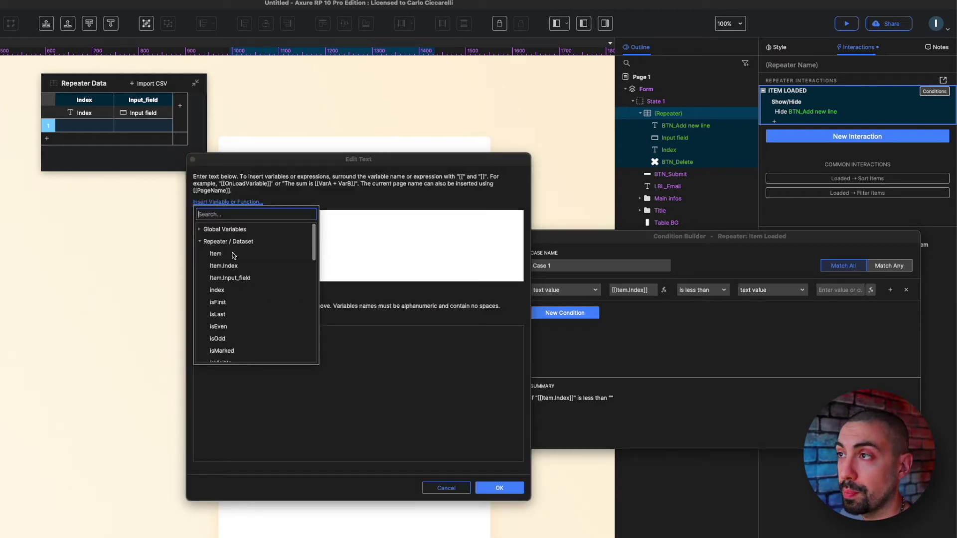
pyautogui.scroll(-1, 226, 337)
pyautogui.scroll(-2, 225, 337)
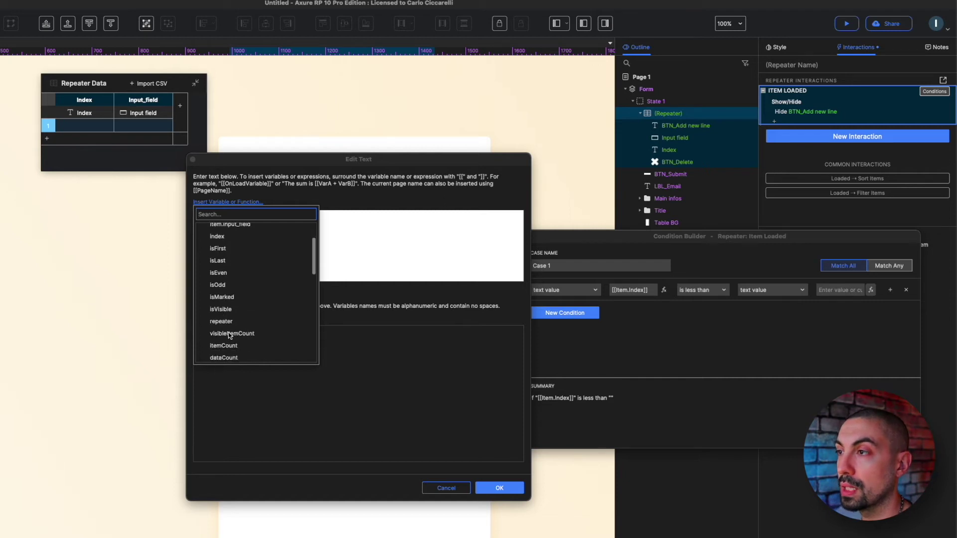
pyautogui.click(232, 342)
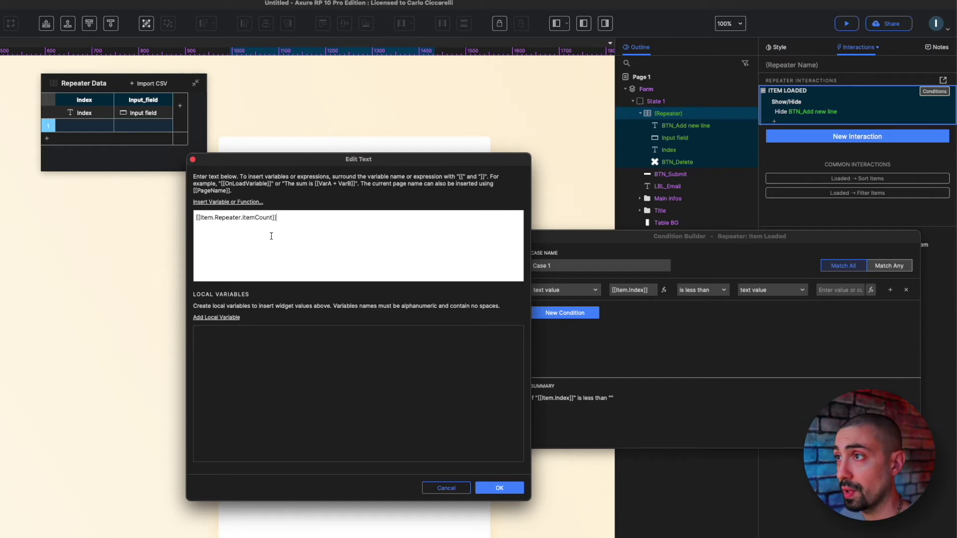
pyautogui.click(499, 488)
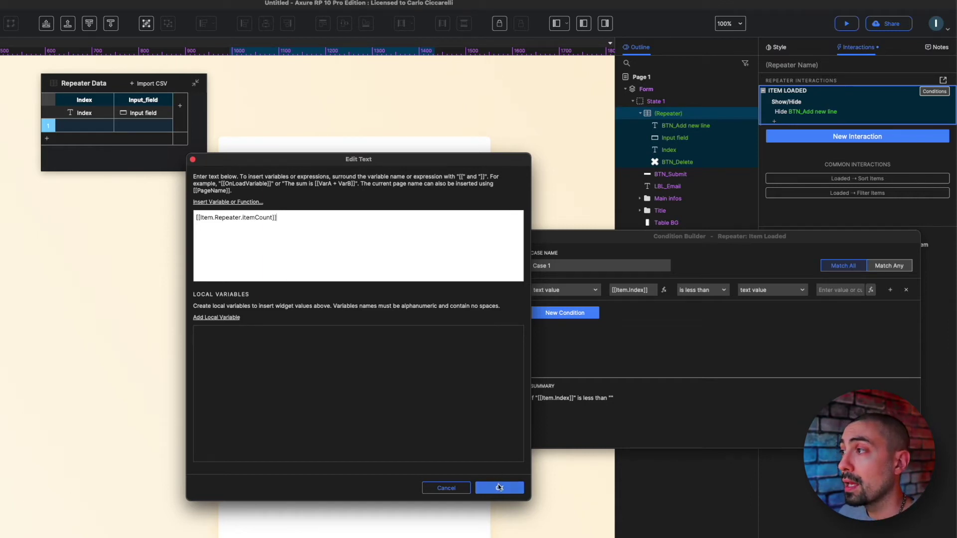
pyautogui.press('Return')
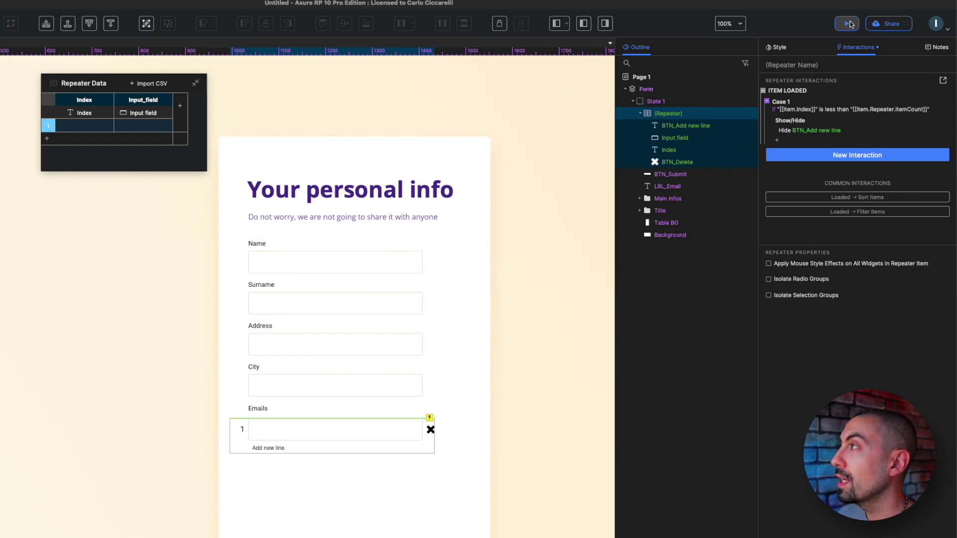
# - Preview the form, add email rows 2 and 3, and return to the Axure editor
pyautogui.click(849, 24)
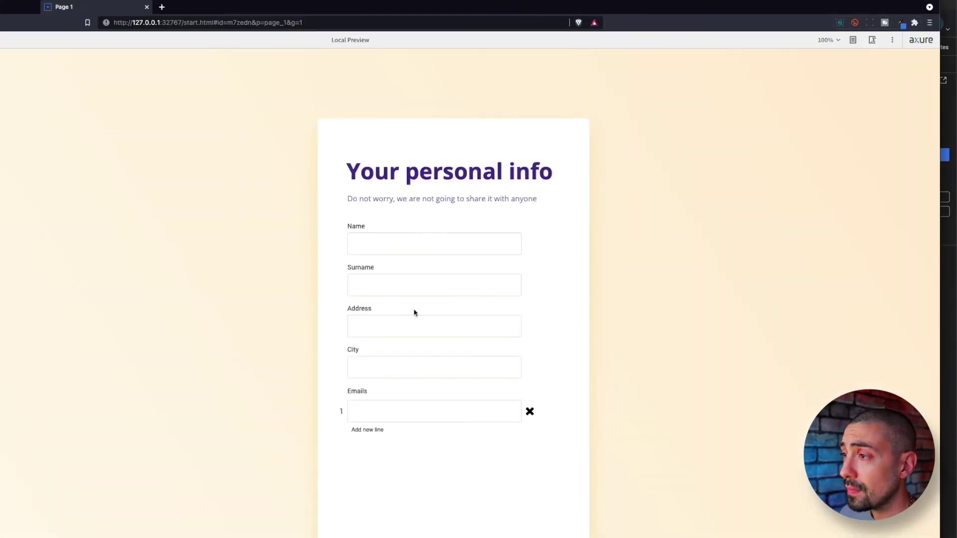
pyautogui.click(369, 432)
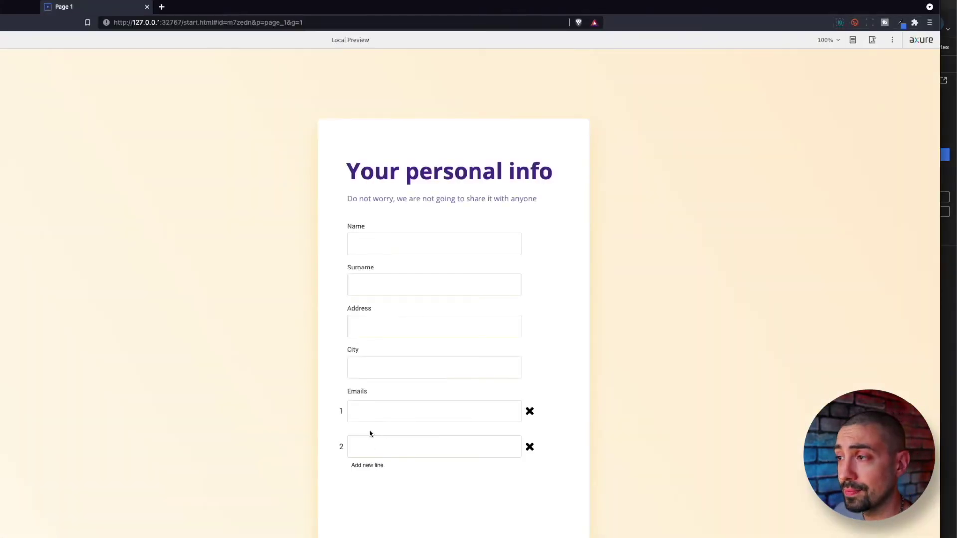
pyautogui.click(367, 465)
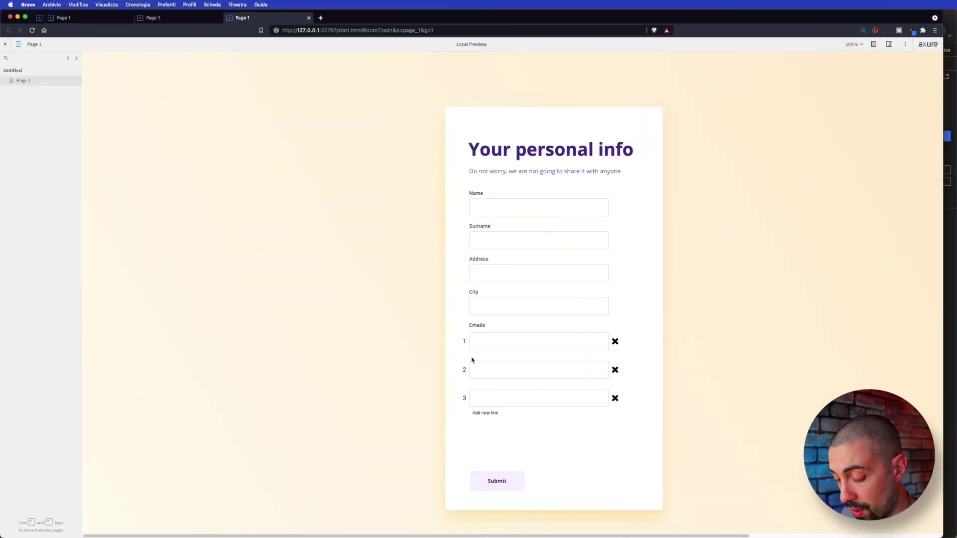
pyautogui.press('super+Tab')
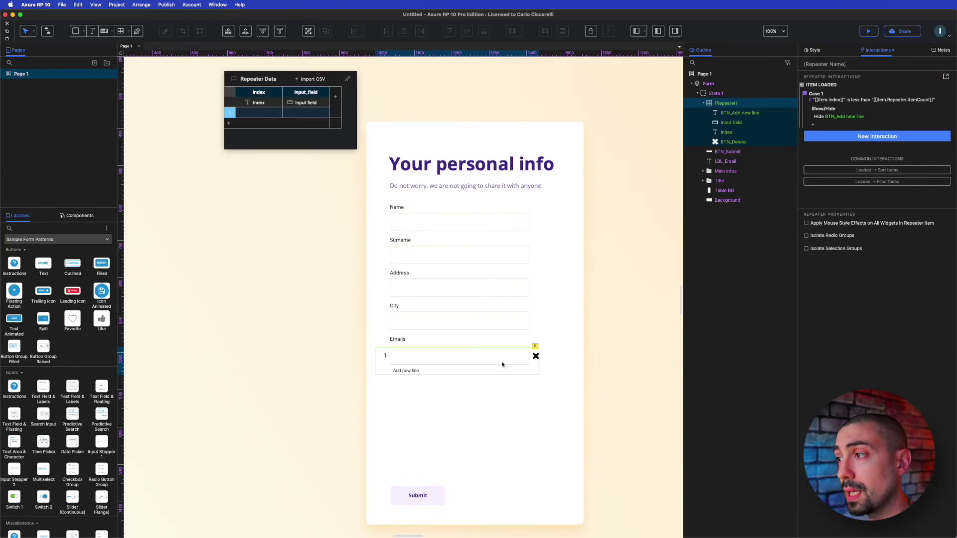
# - Give the delete icon a Click or Tap Delete Rows action on this row of the repeater, then preview
pyautogui.click(536, 357)
pyautogui.click(535, 357)
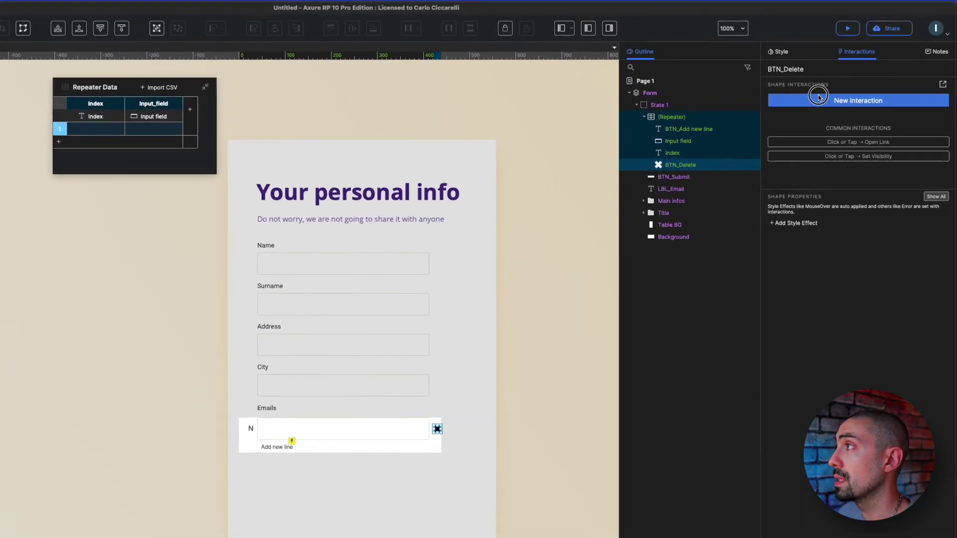
pyautogui.click(837, 90)
pyautogui.click(827, 106)
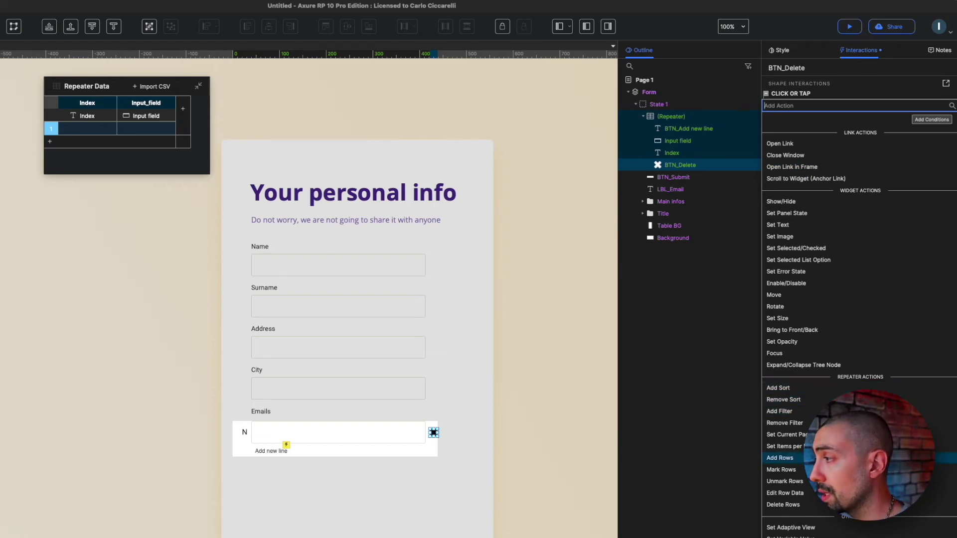
pyautogui.click(786, 505)
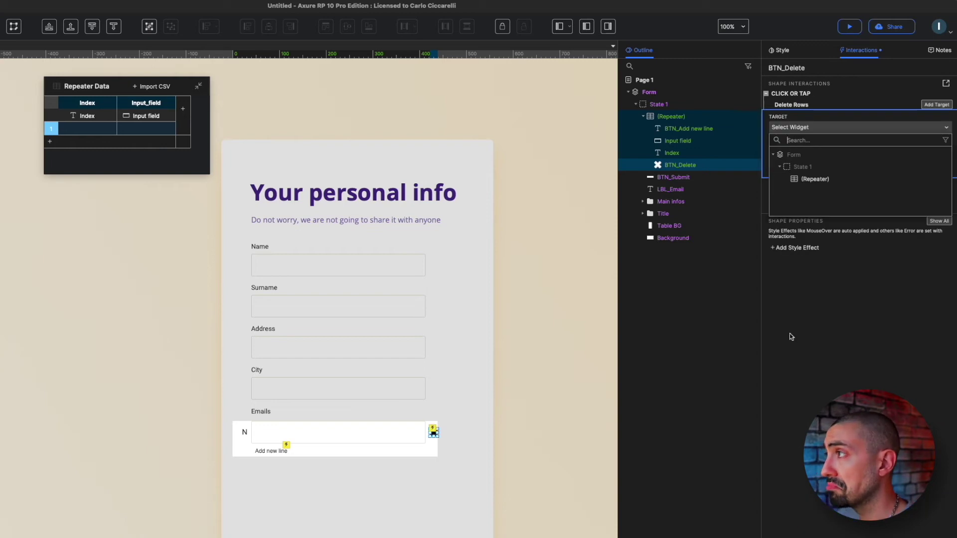
pyautogui.click(812, 181)
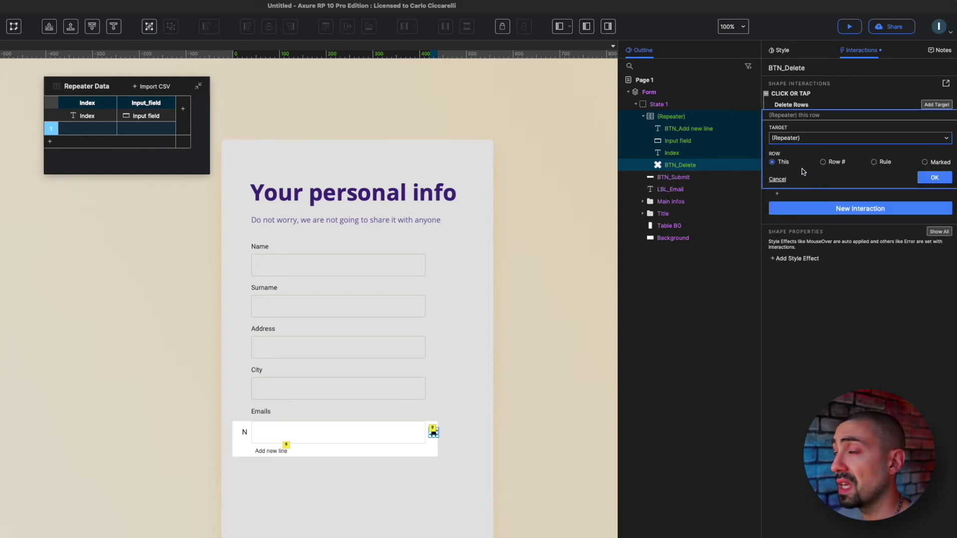
pyautogui.click(940, 179)
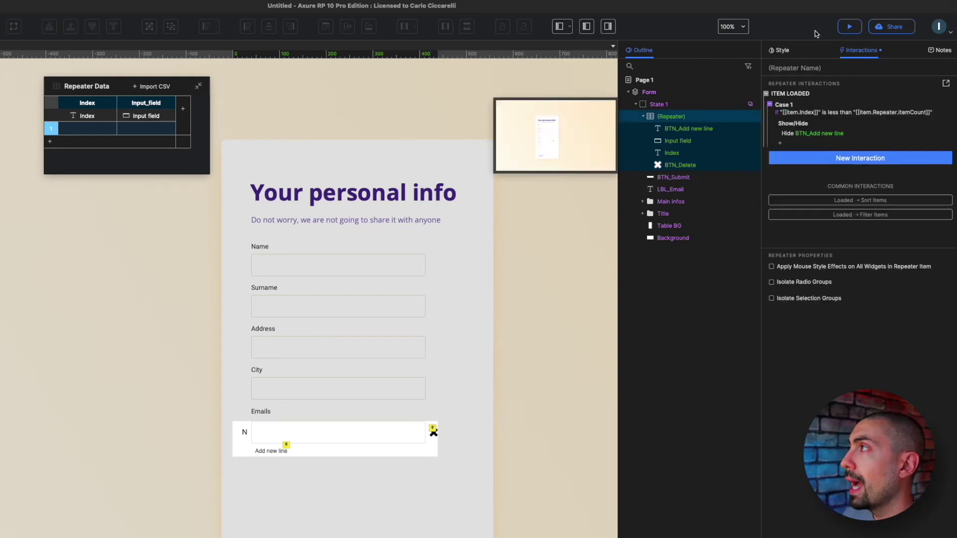
pyautogui.click(850, 26)
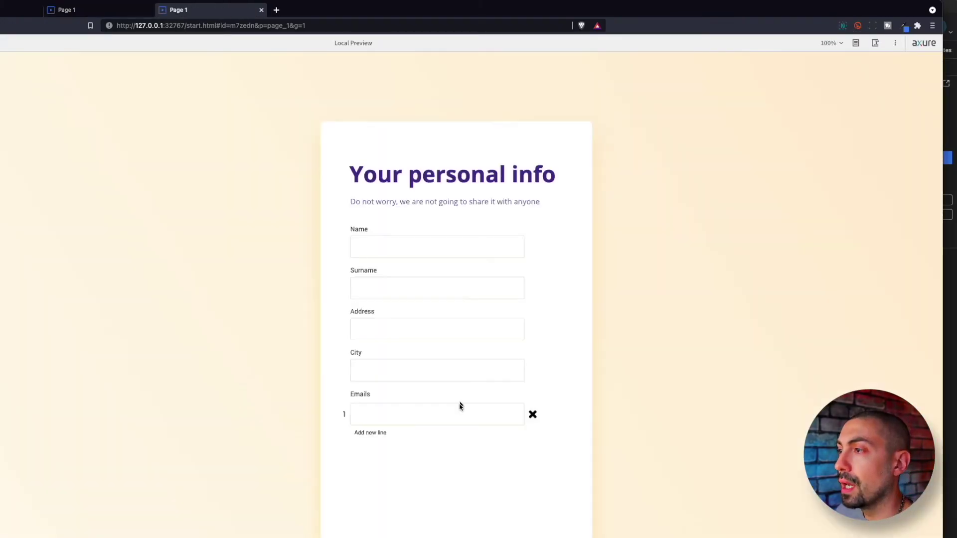
# - Delete the only email row in the preview, then reload to restore it
pyautogui.click(532, 415)
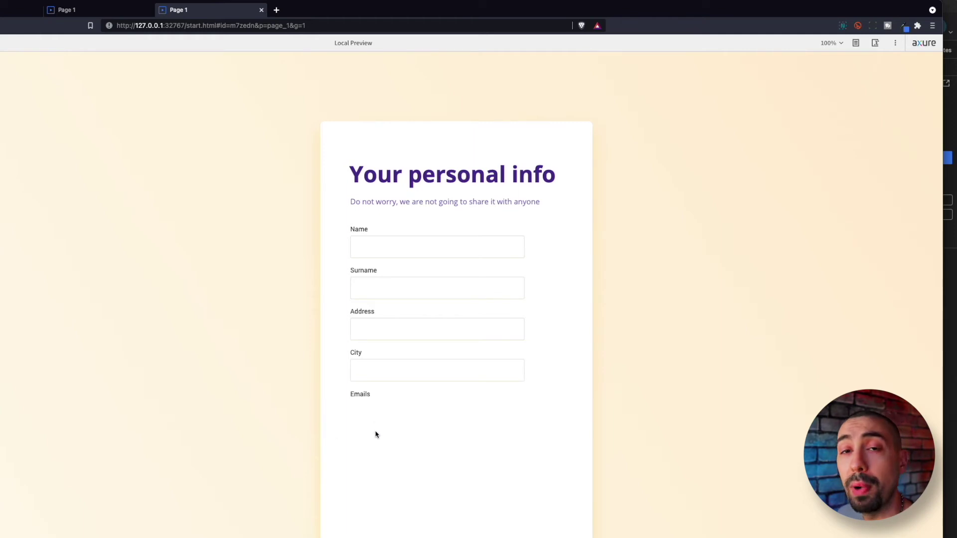
pyautogui.press('super+r')
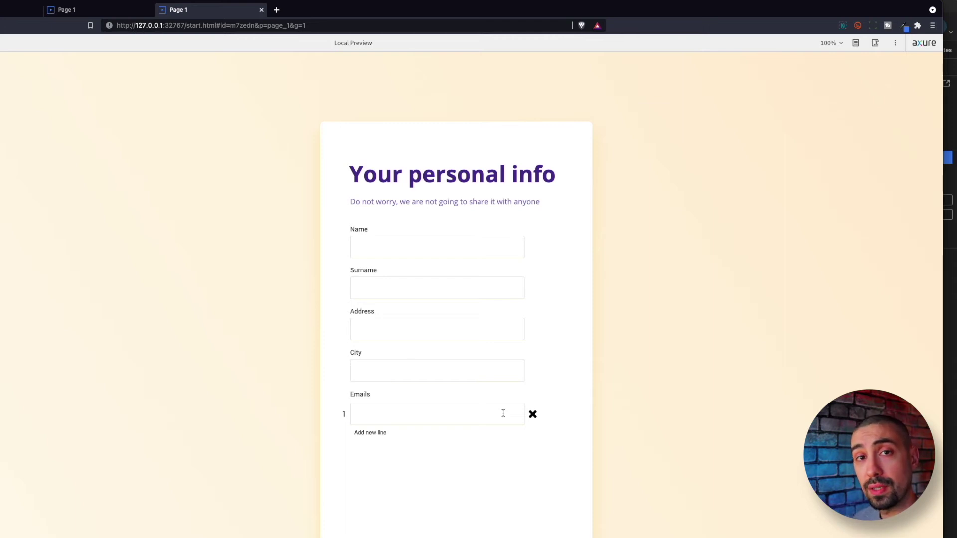
# - Back in Axure, hide the BTN_Delete icon by default using its Style visibility
pyautogui.press('super+Tab')
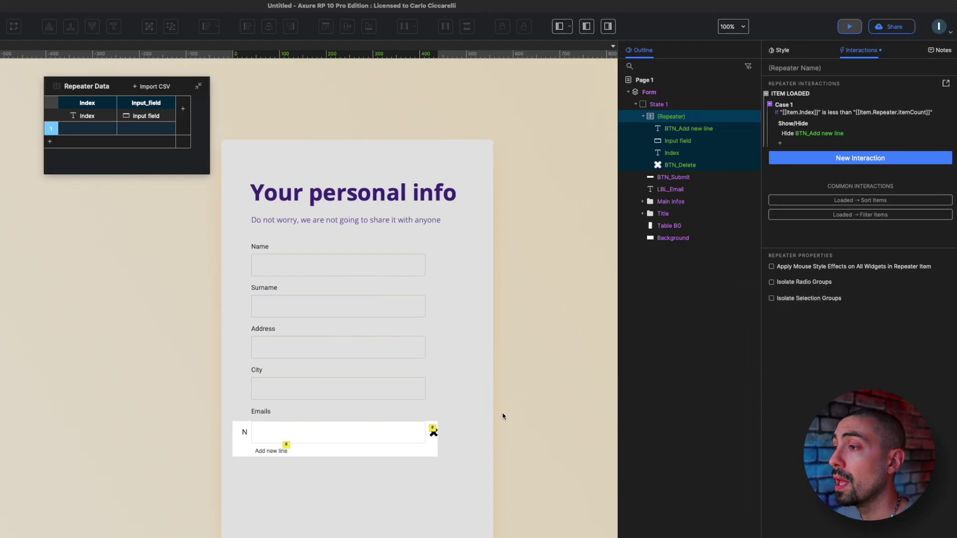
pyautogui.click(433, 433)
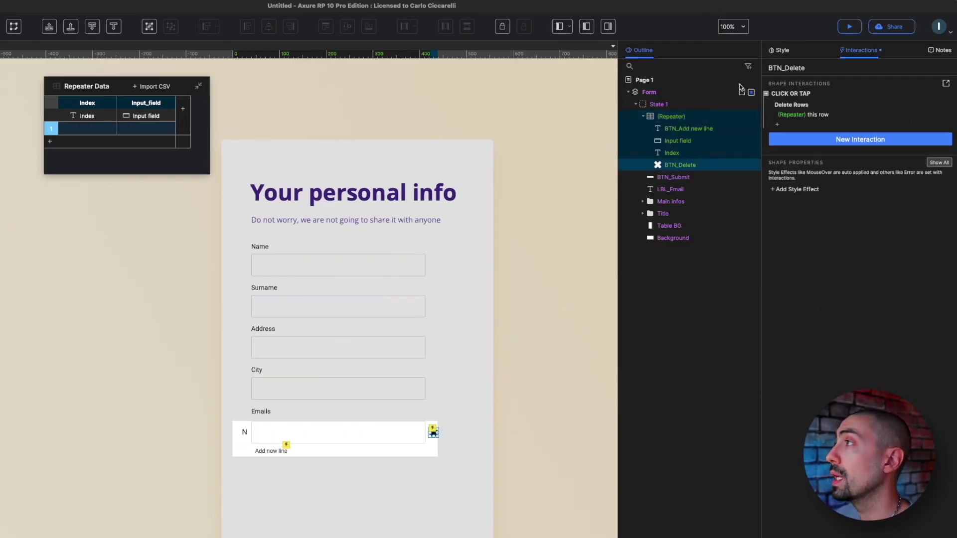
pyautogui.click(779, 49)
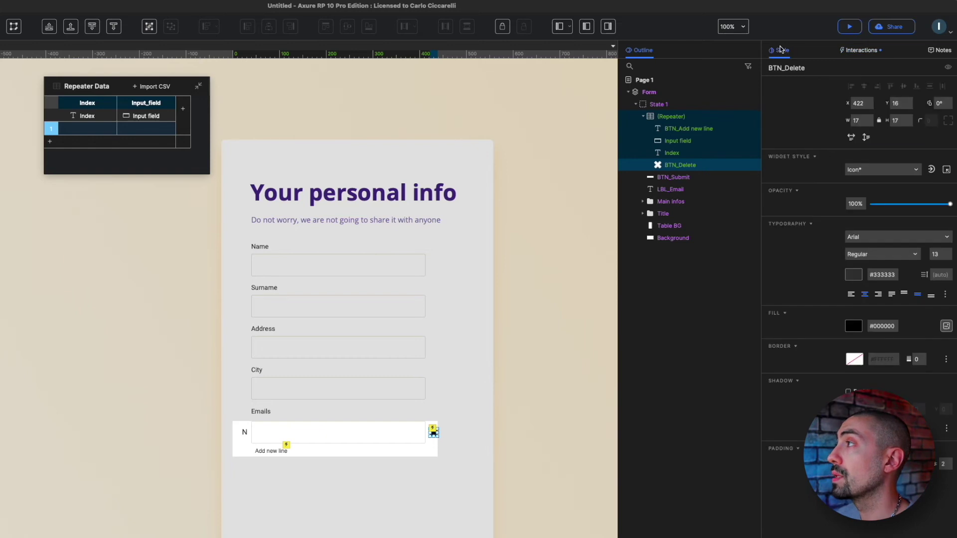
pyautogui.click(947, 68)
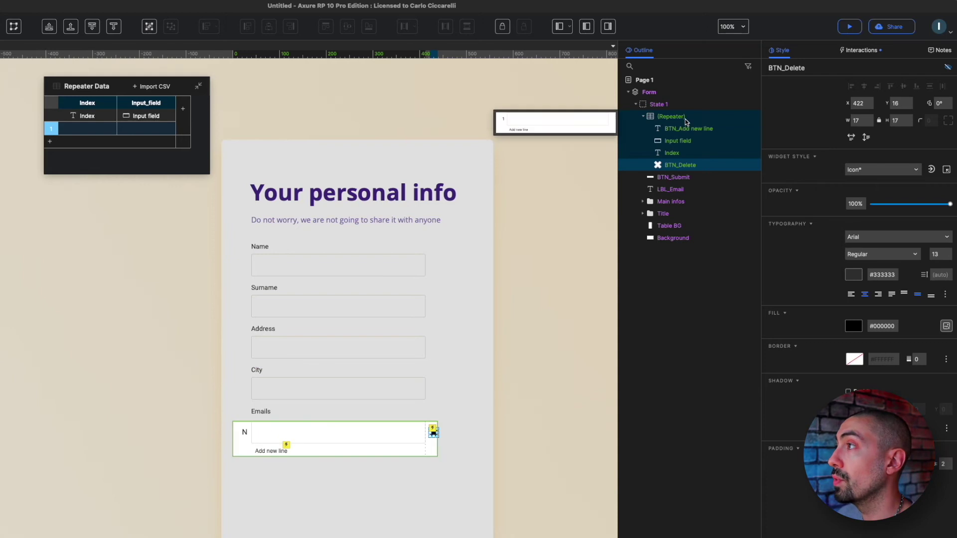
# - Add a second case to the repeater's Item Loaded event with a new text-value condition
pyautogui.press('Escape')
pyautogui.click(861, 50)
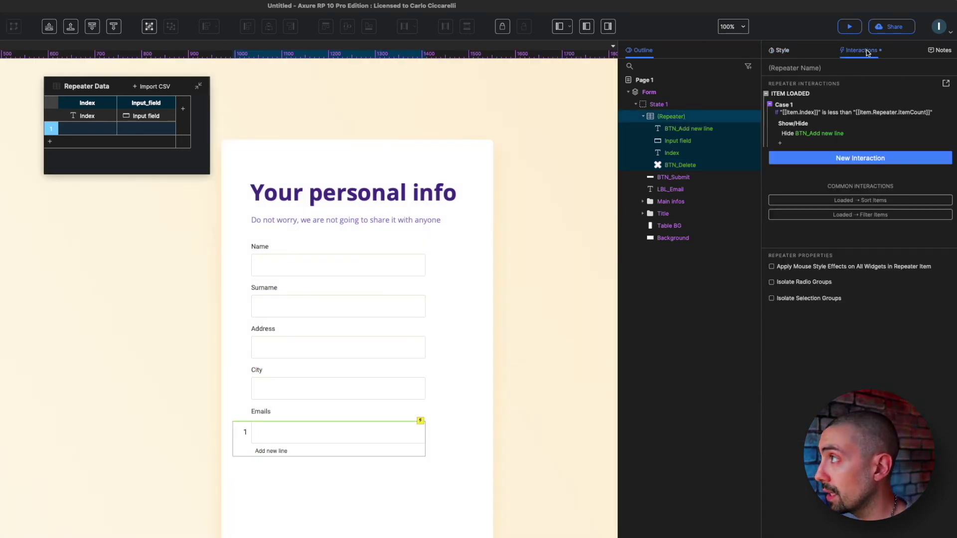
pyautogui.click(939, 95)
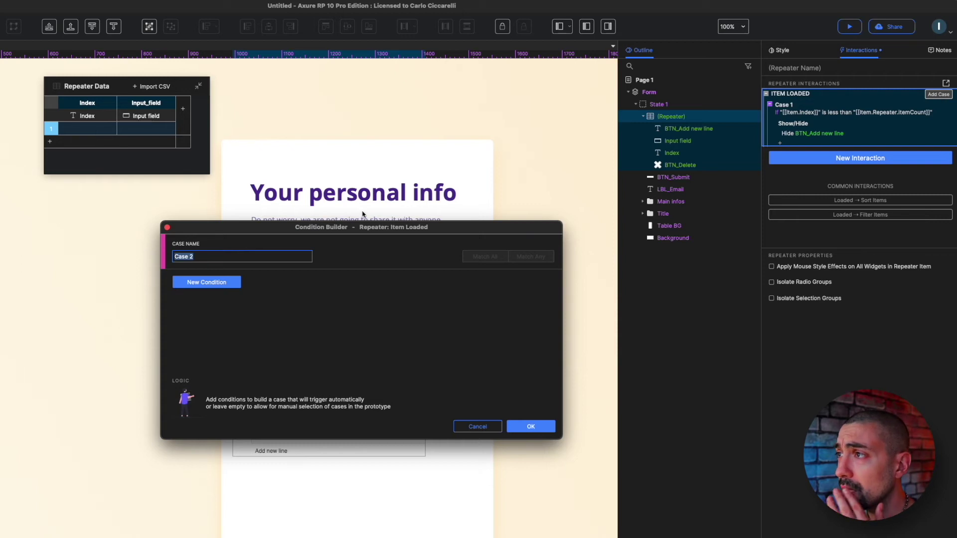
pyautogui.moveTo(392, 233); pyautogui.dragTo(574, 248)
pyautogui.click(392, 297)
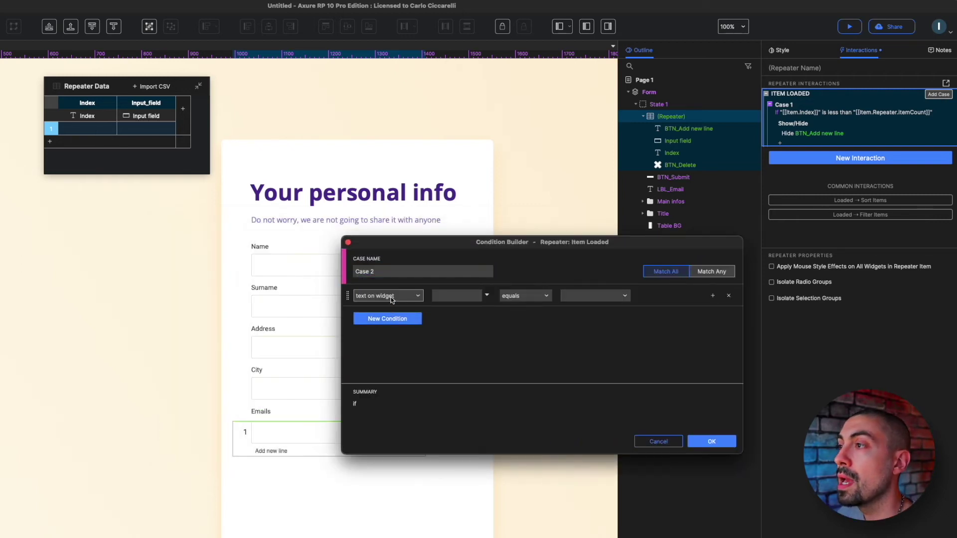
pyautogui.click(392, 296)
pyautogui.click(372, 309)
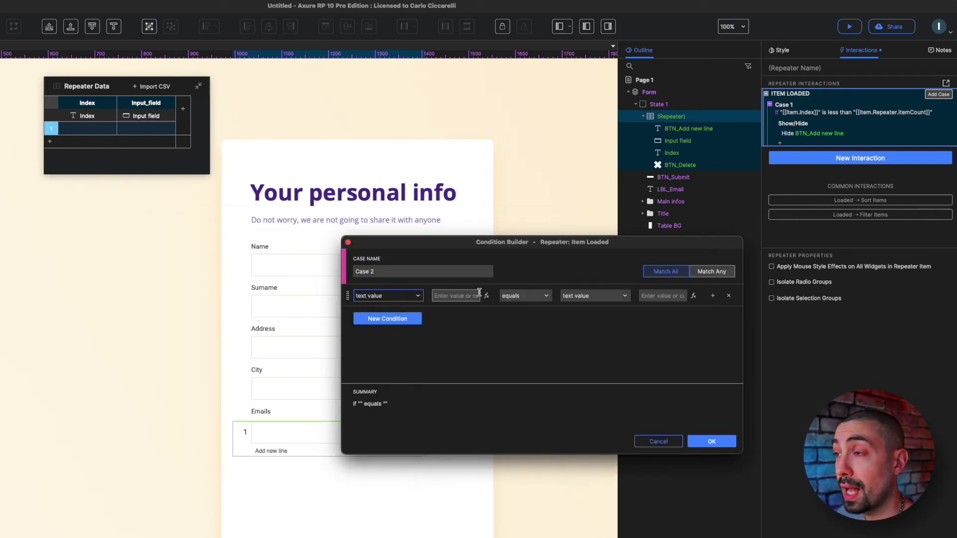
# - Set Case 2's condition to [[Item.Repeater.itemCount]] equals 1 and save it
pyautogui.click(486, 296)
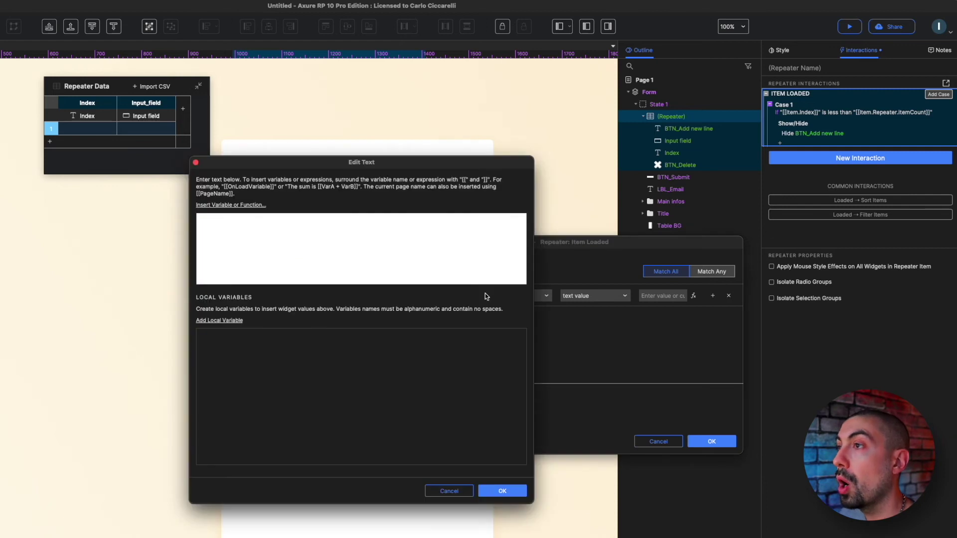
pyautogui.click(242, 206)
pyautogui.scroll(-4, 248, 355)
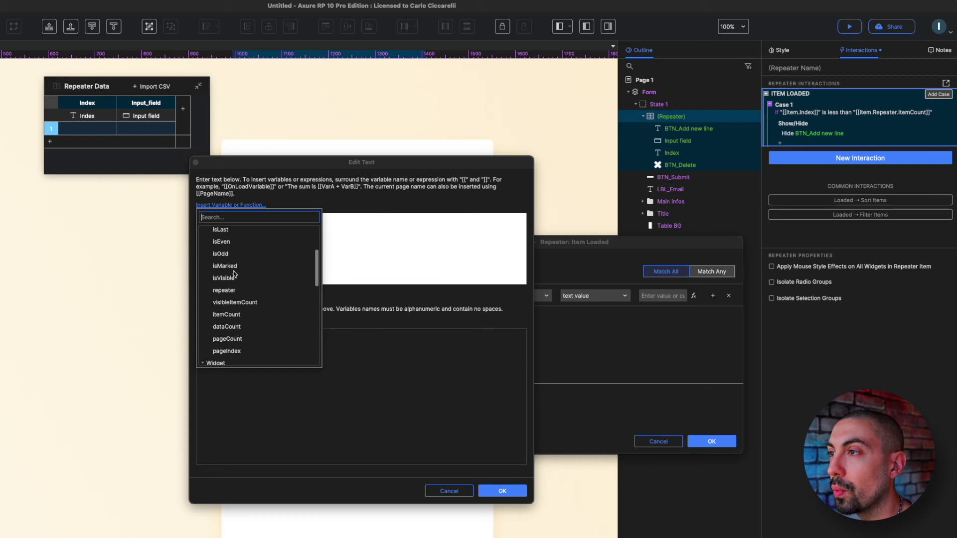
pyautogui.click(238, 315)
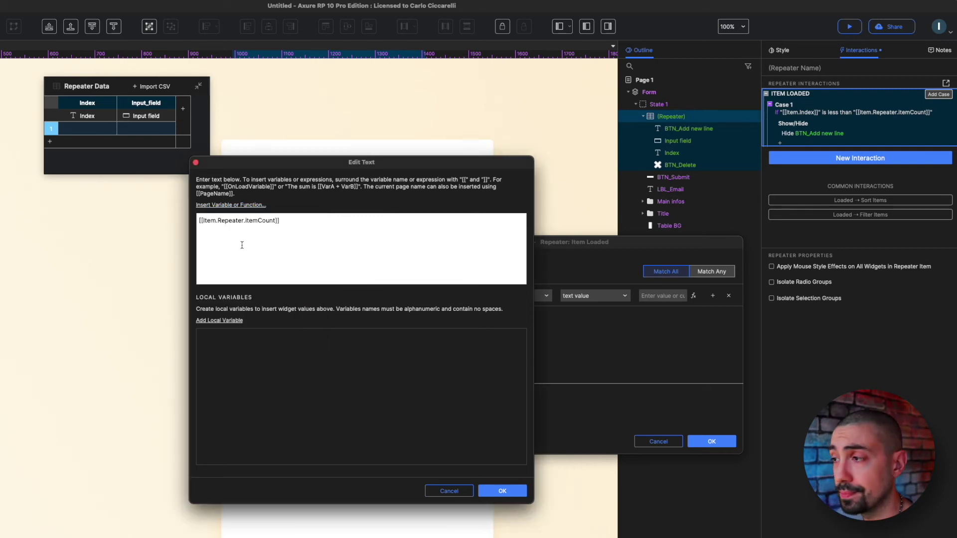
pyautogui.click(504, 491)
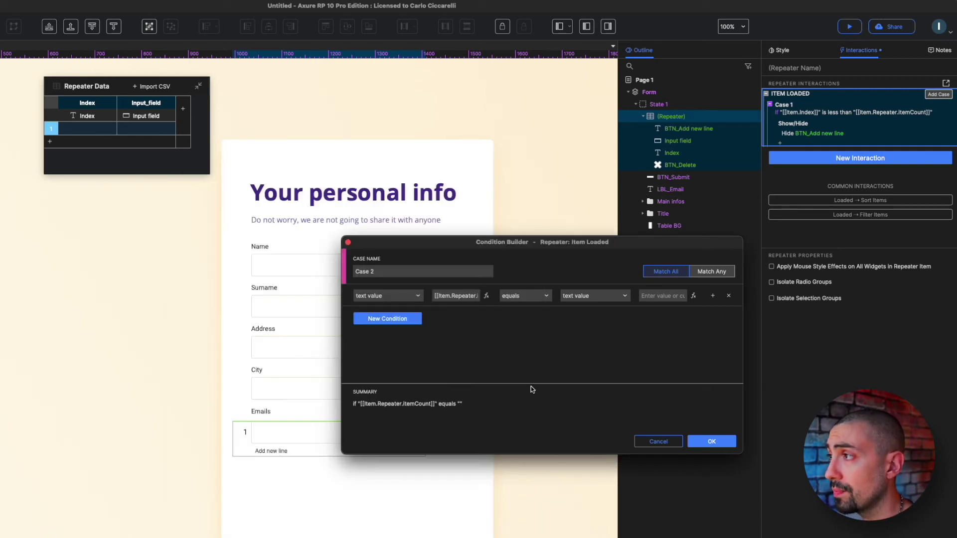
pyautogui.click(545, 298)
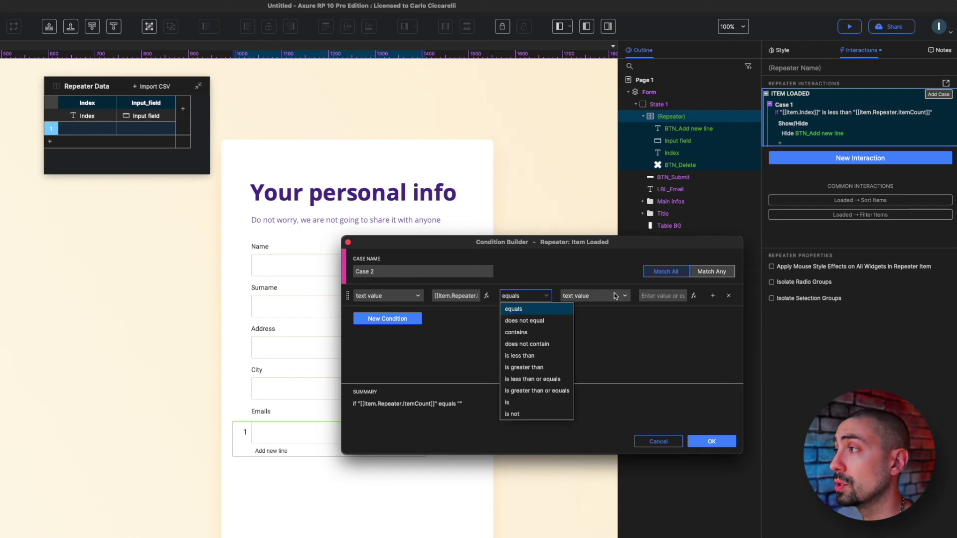
pyautogui.click(649, 299)
pyautogui.click(651, 297)
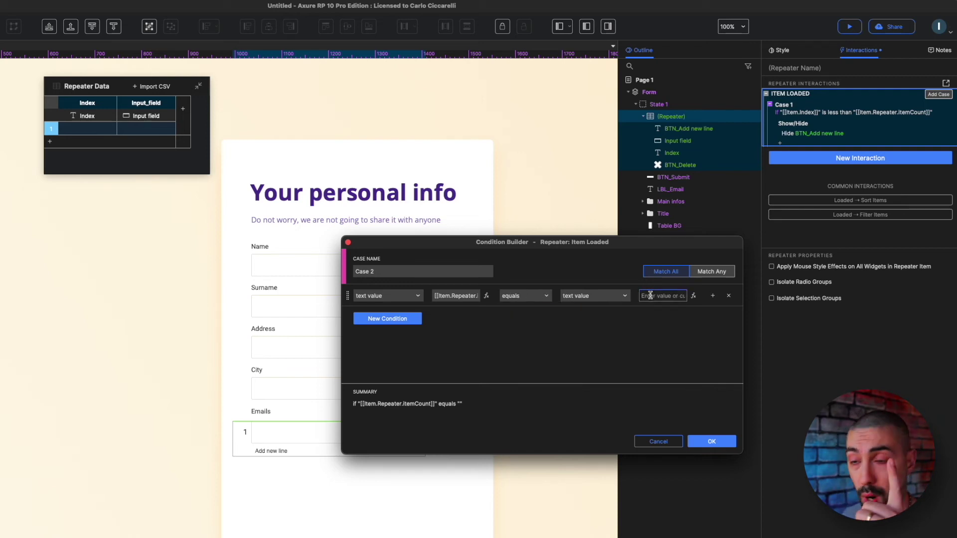
pyautogui.write('1')
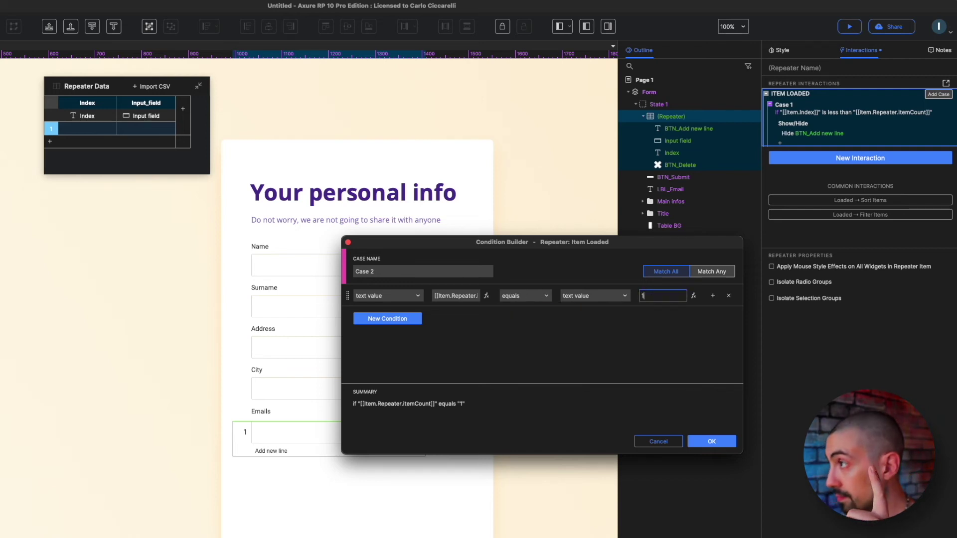
pyautogui.click(713, 442)
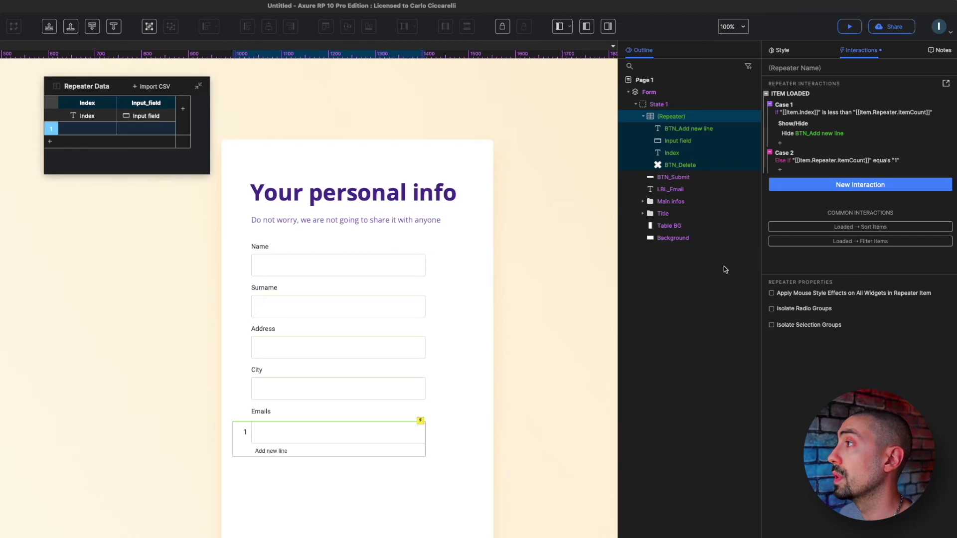
# - Add a Hide BTN_Delete action to Case 2 and switch Case 2 from Else If to If
pyautogui.click(780, 170)
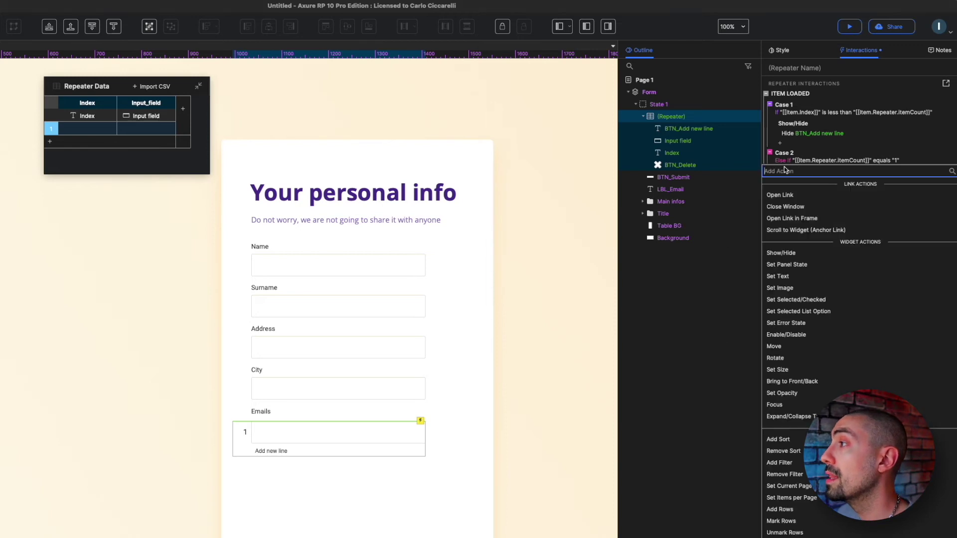
pyautogui.click(799, 253)
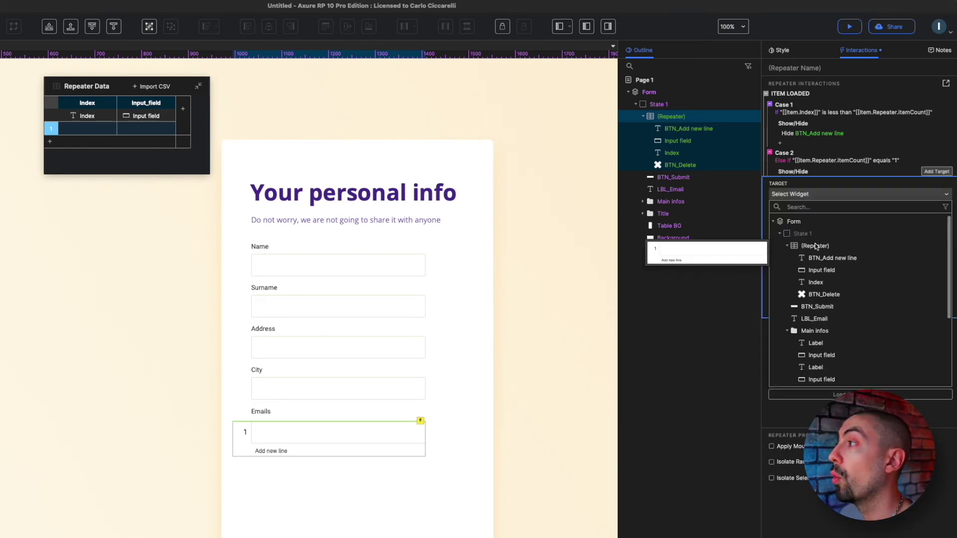
pyautogui.click(825, 295)
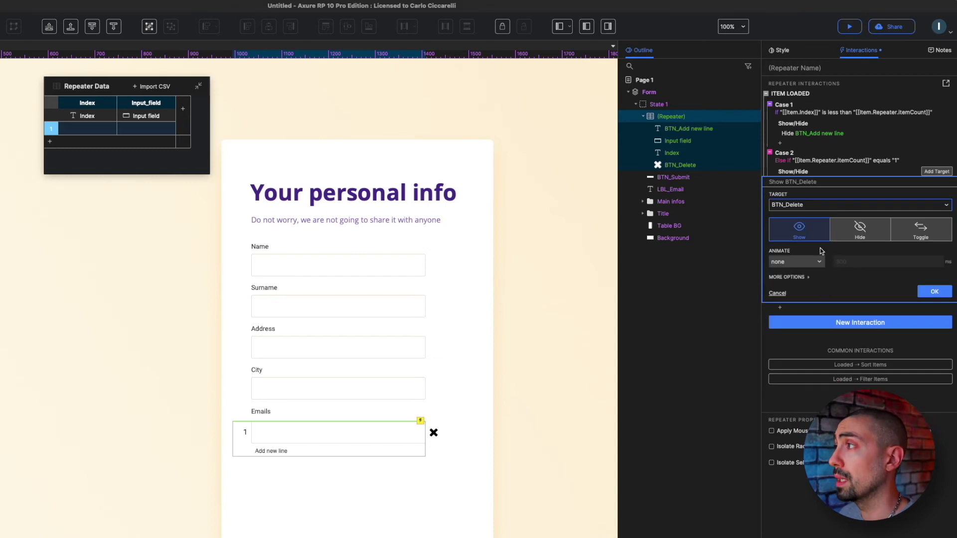
pyautogui.click(859, 230)
pyautogui.rightClick(826, 162)
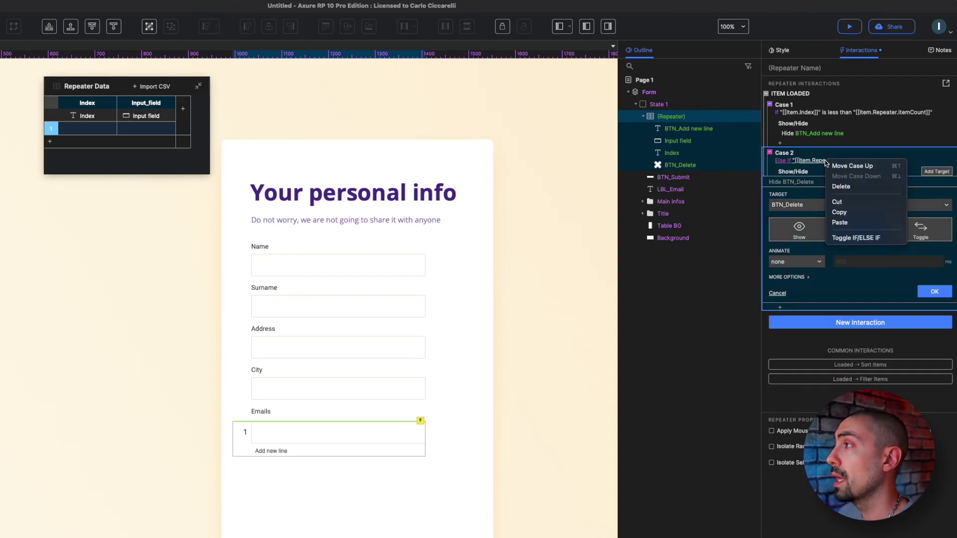
pyautogui.click(853, 239)
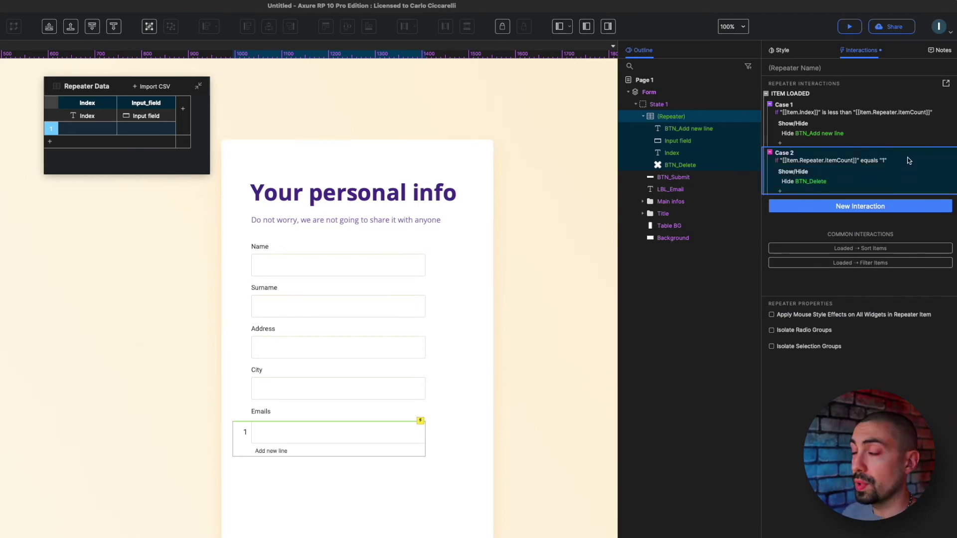
# - Add an unconditioned Case 3 that shows BTN_Delete, then preview the page
pyautogui.click(938, 94)
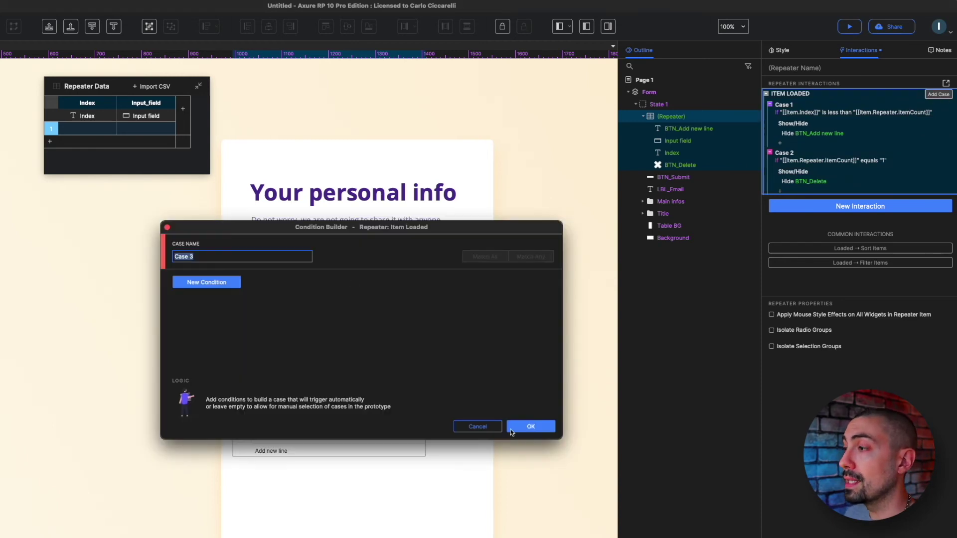
pyautogui.click(532, 427)
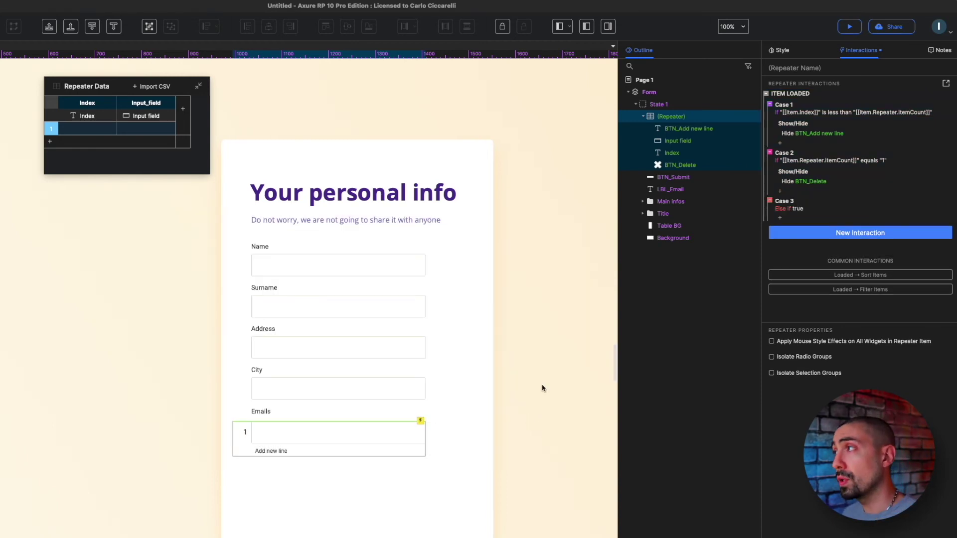
pyautogui.click(805, 217)
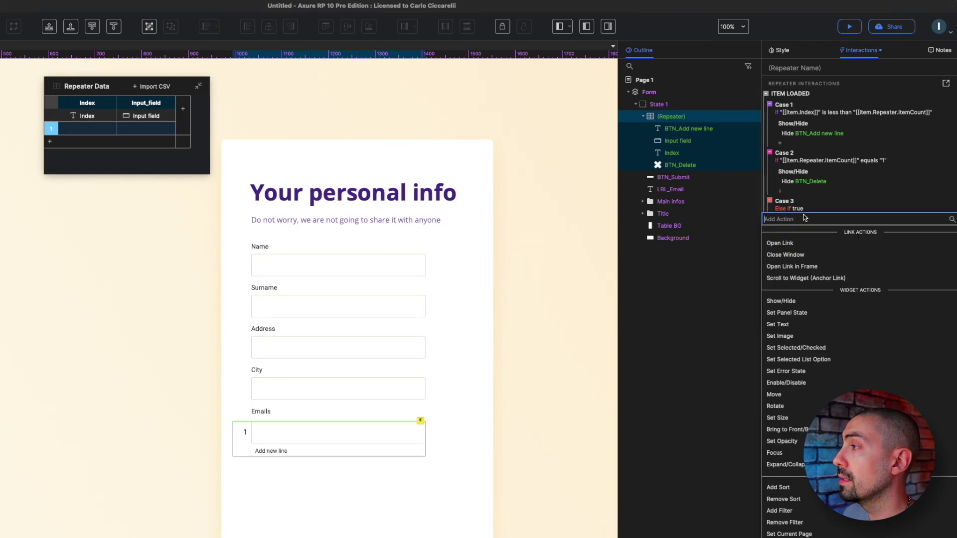
pyautogui.click(808, 305)
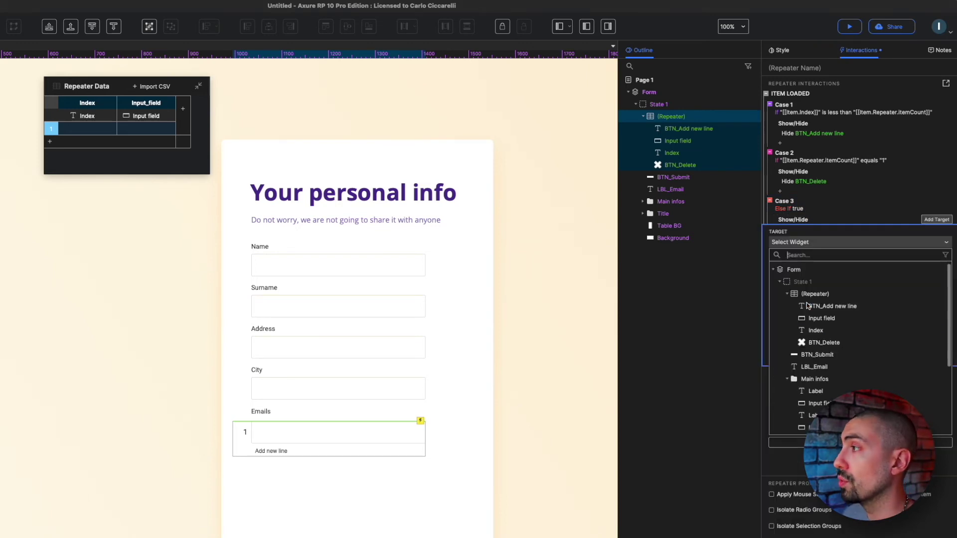
pyautogui.click(822, 342)
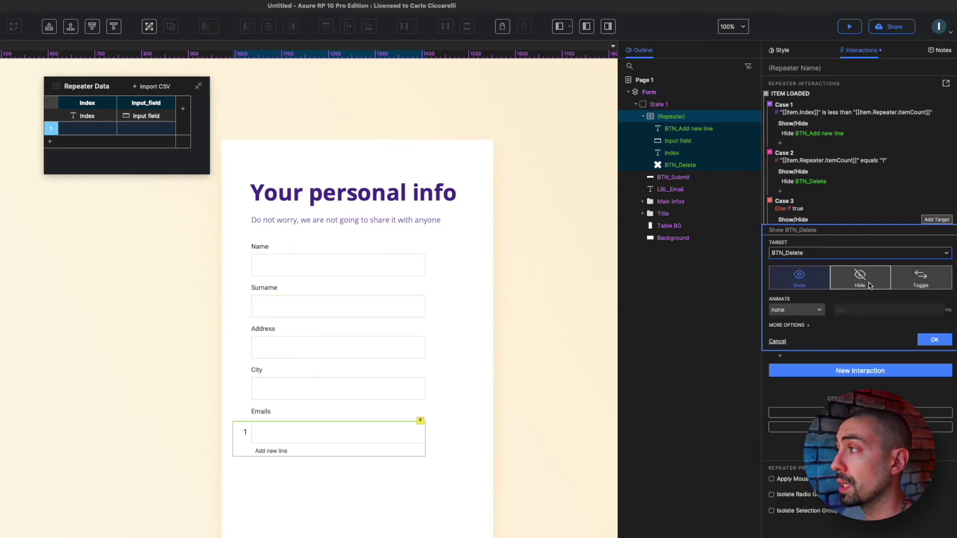
pyautogui.click(934, 340)
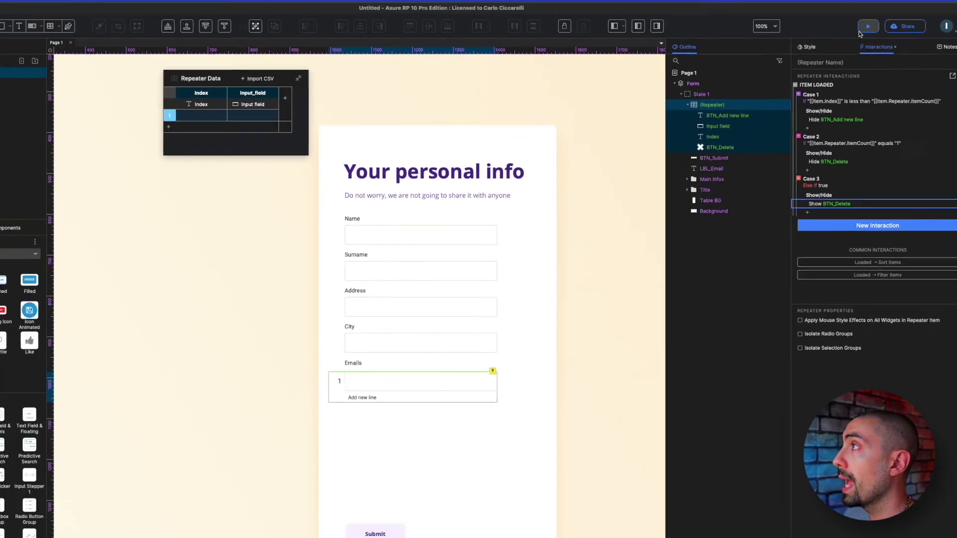
pyautogui.click(867, 27)
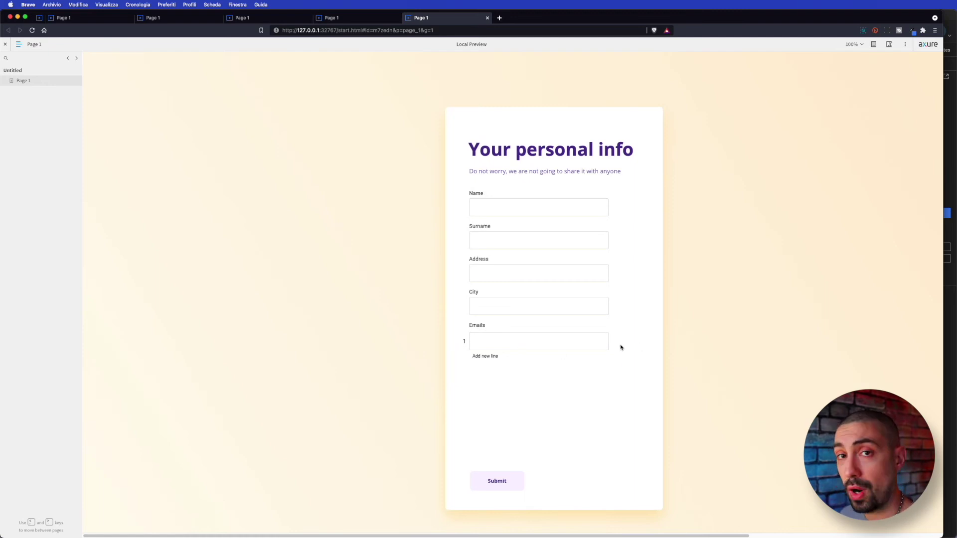
# - Add Emails rows up to four, then delete rows until only one remains without a delete mark
pyautogui.click(482, 356)
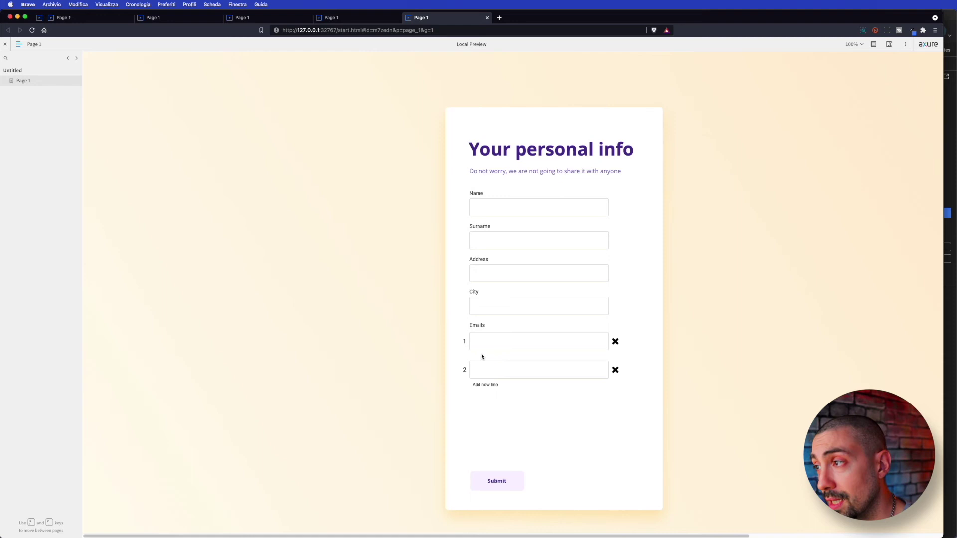
pyautogui.click(485, 386)
pyautogui.click(492, 413)
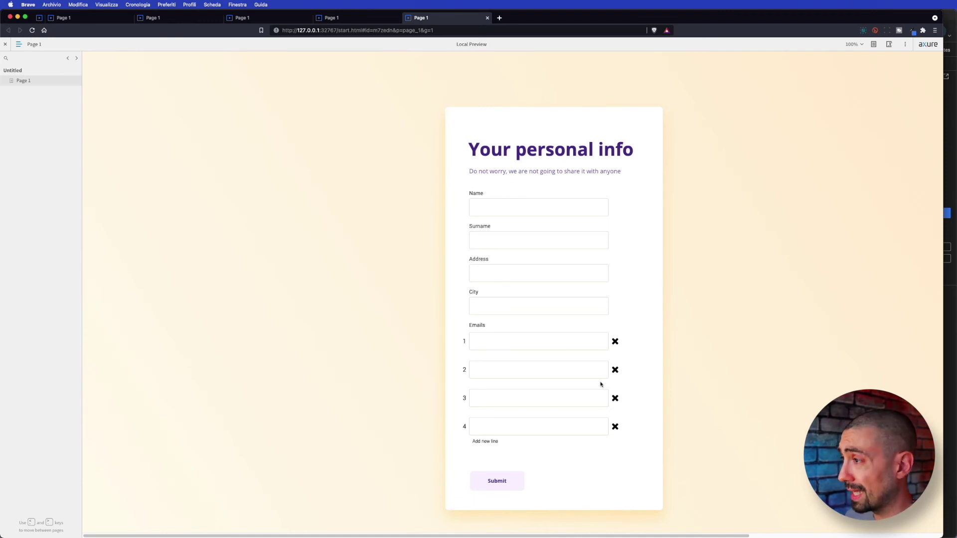
pyautogui.click(615, 344)
pyautogui.click(615, 398)
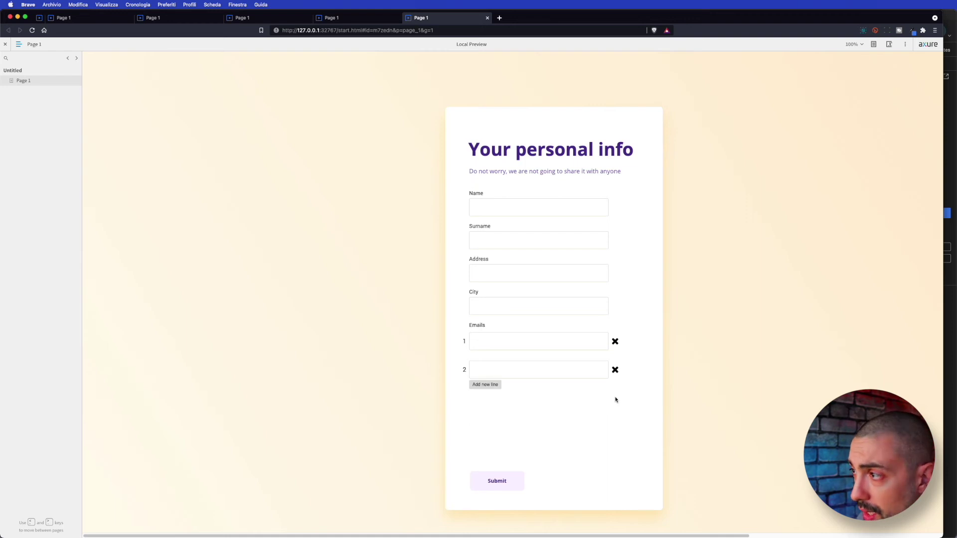
pyautogui.click(615, 370)
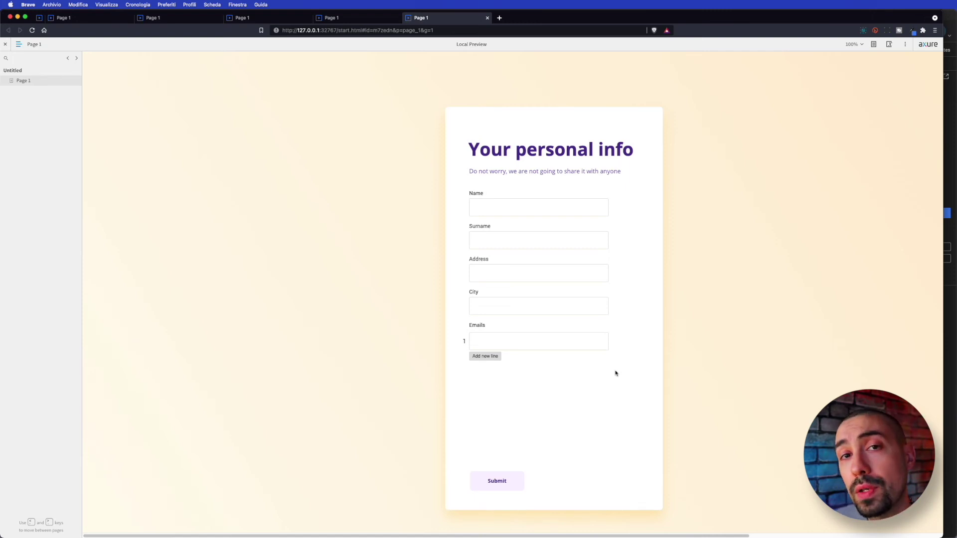
# - Add two more Emails rows for three in total and focus the first email field
pyautogui.click(481, 357)
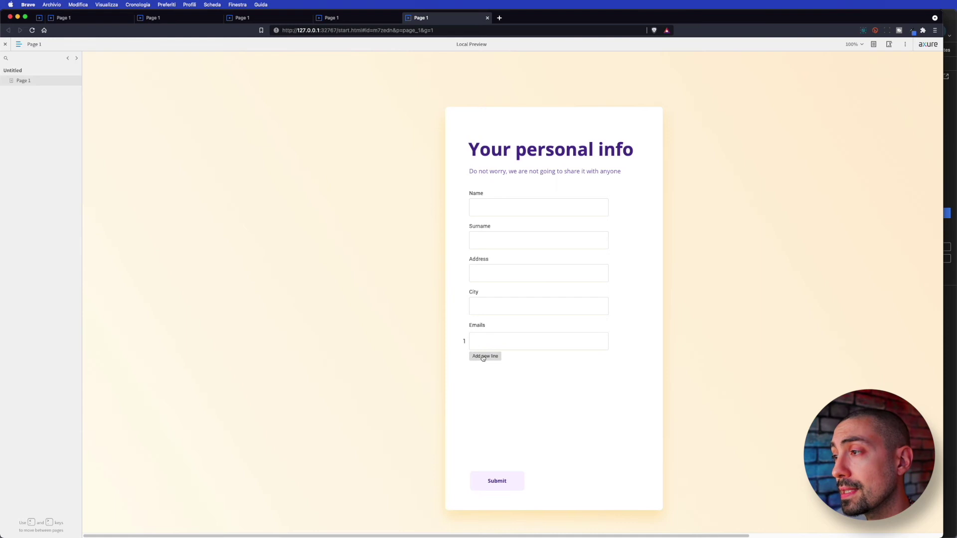
pyautogui.click(482, 388)
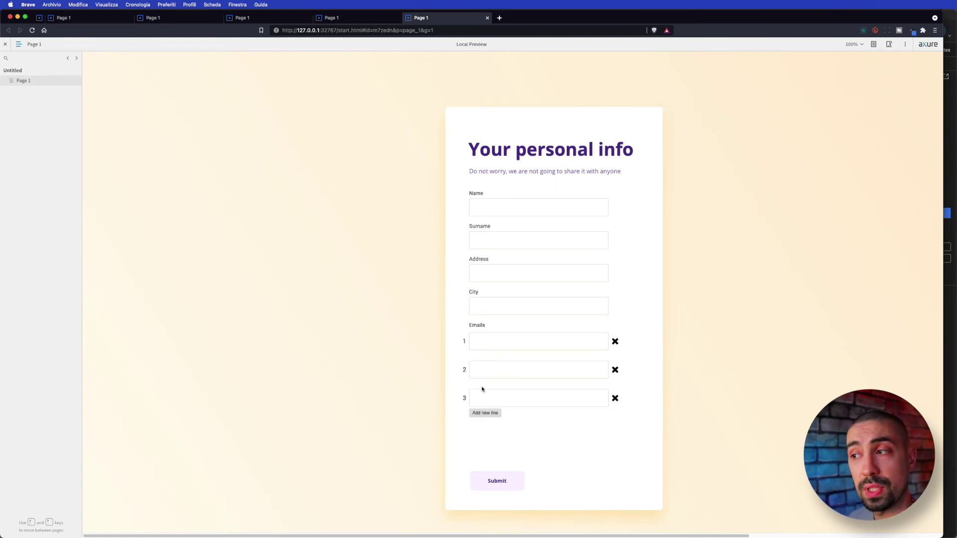
pyautogui.click(494, 345)
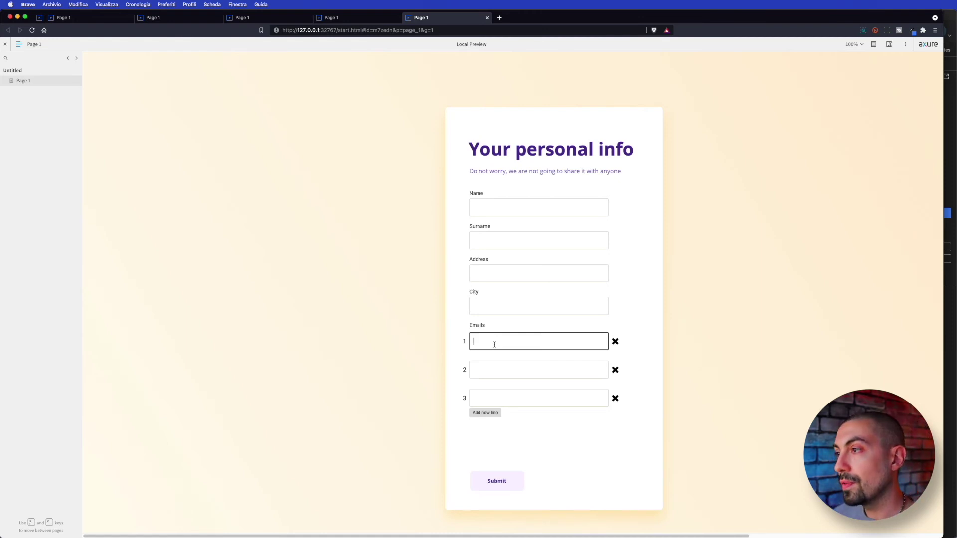
# - Type sample text into all three email fields, then add a fourth row, which clears them
pyautogui.write('isjrtghirjtghrtdj')
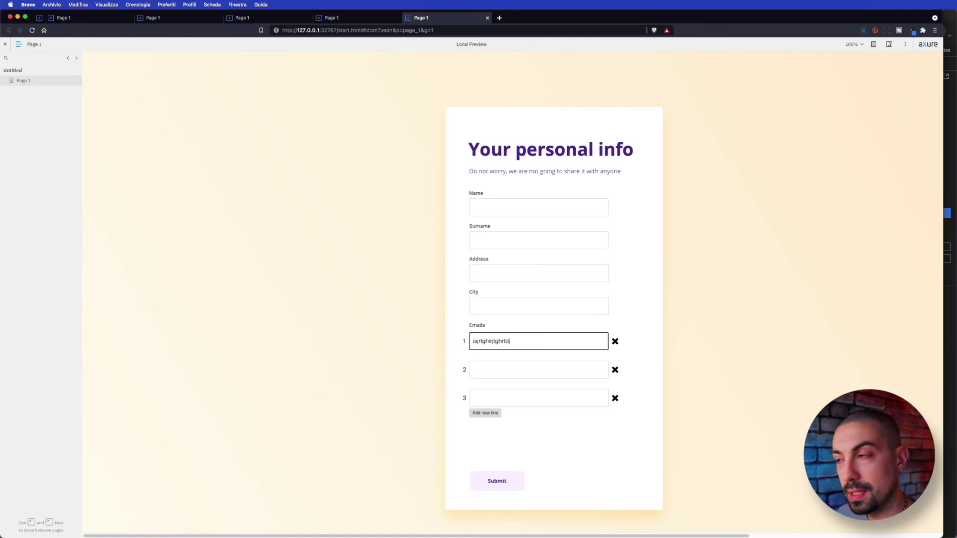
pyautogui.click(496, 364)
pyautogui.write('wergwrtg')
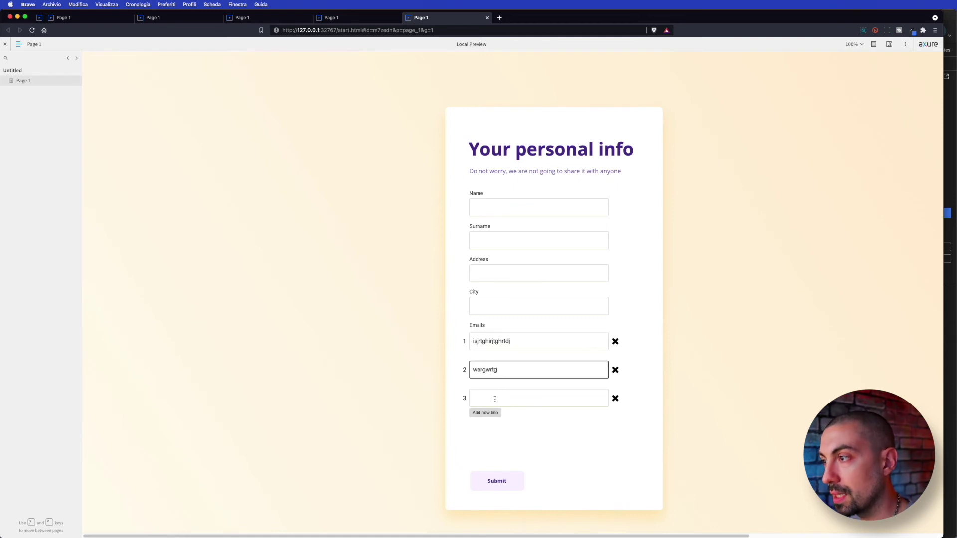
pyautogui.click(495, 399)
pyautogui.write('adfegsergsrg')
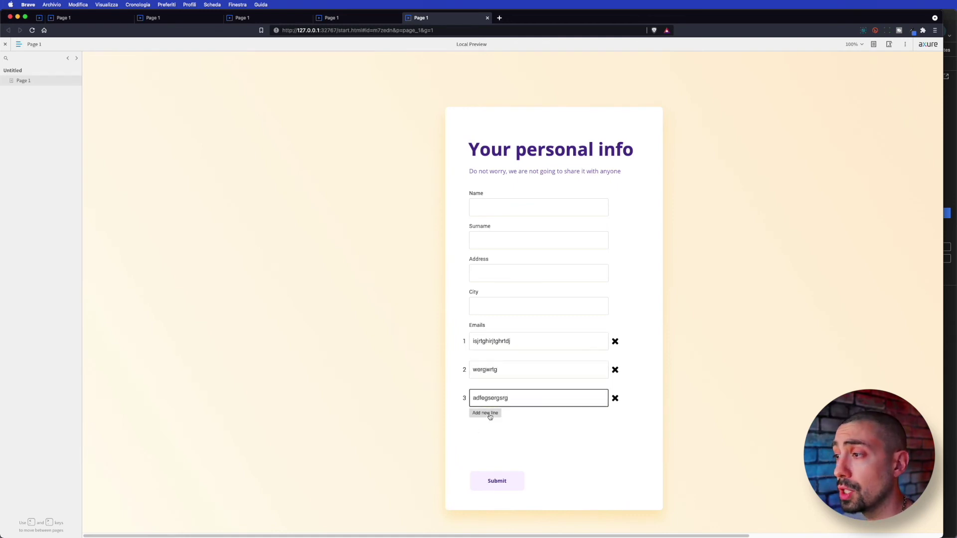
pyautogui.click(490, 414)
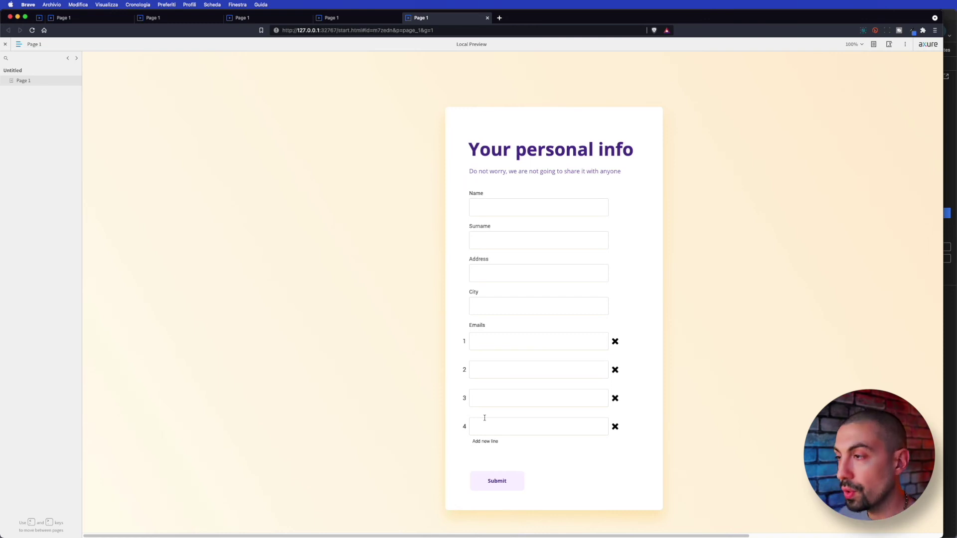
# - Back in the Axure editor, enter the repeater and select the BTN_Add new line widget
pyautogui.press('super+Tab')
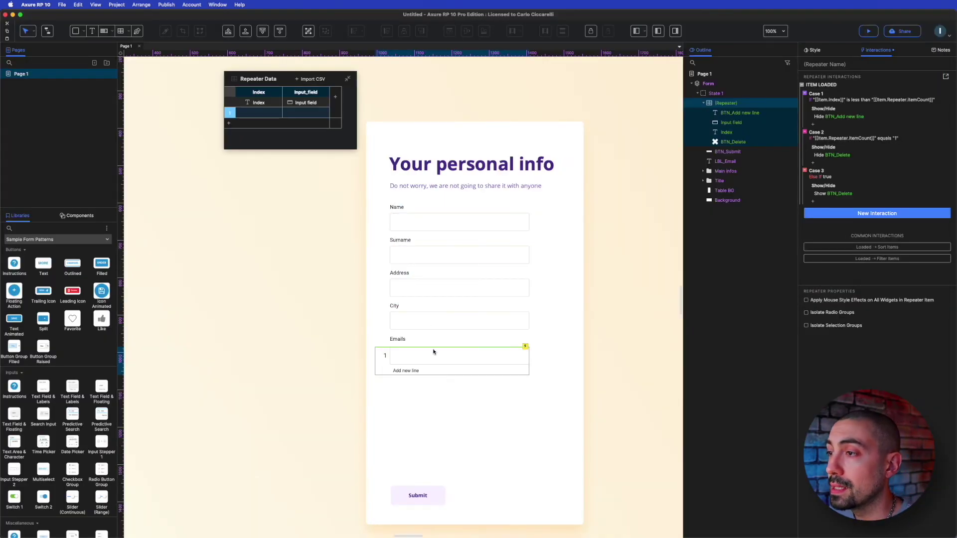
pyautogui.doubleClick(411, 372)
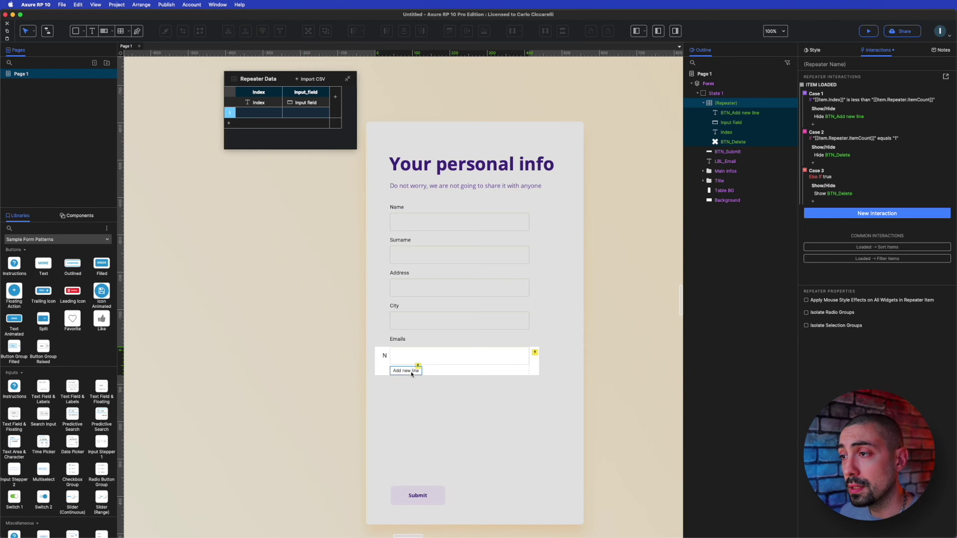
pyautogui.click(411, 372)
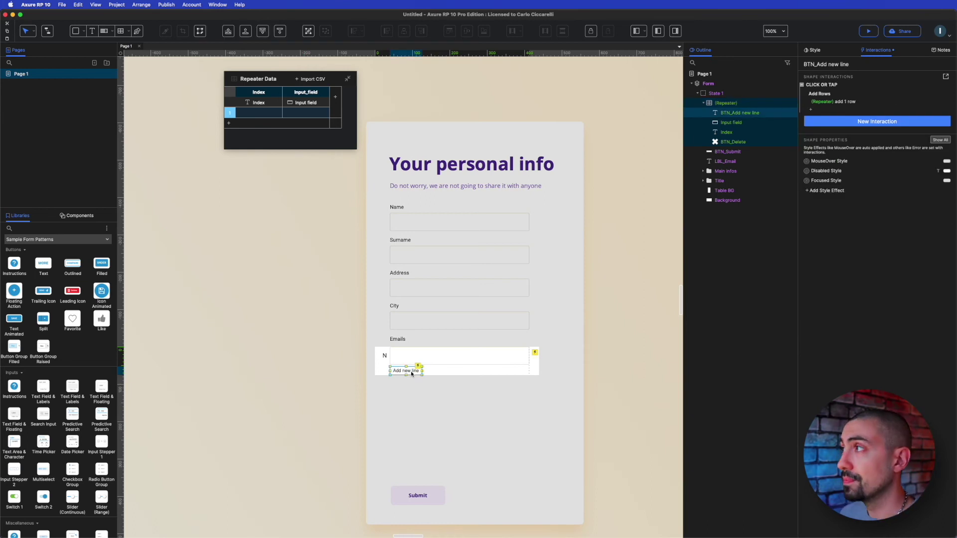
# - Add an Edit Row Data action on the repeater setting the Input_field column, with its value expression editor open
pyautogui.click(823, 109)
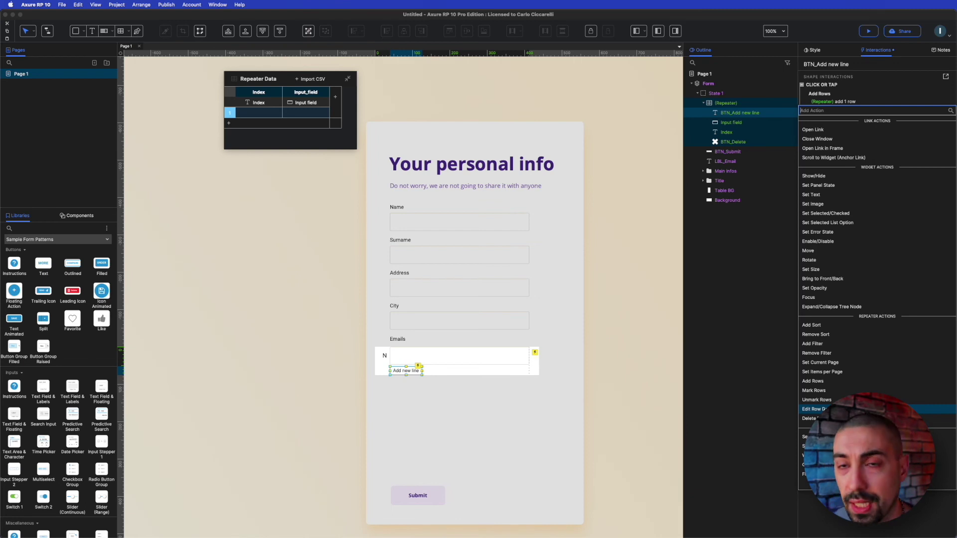
pyautogui.click(813, 409)
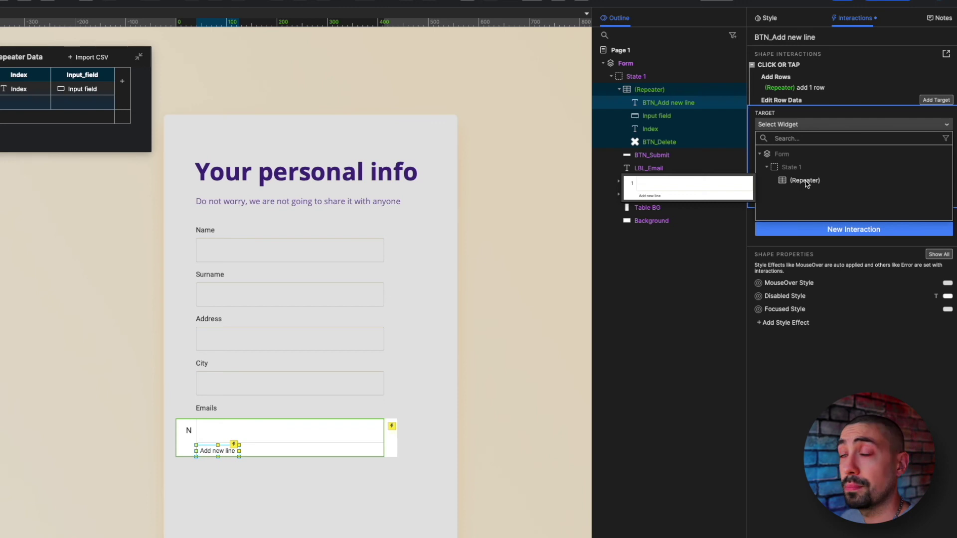
pyautogui.click(804, 181)
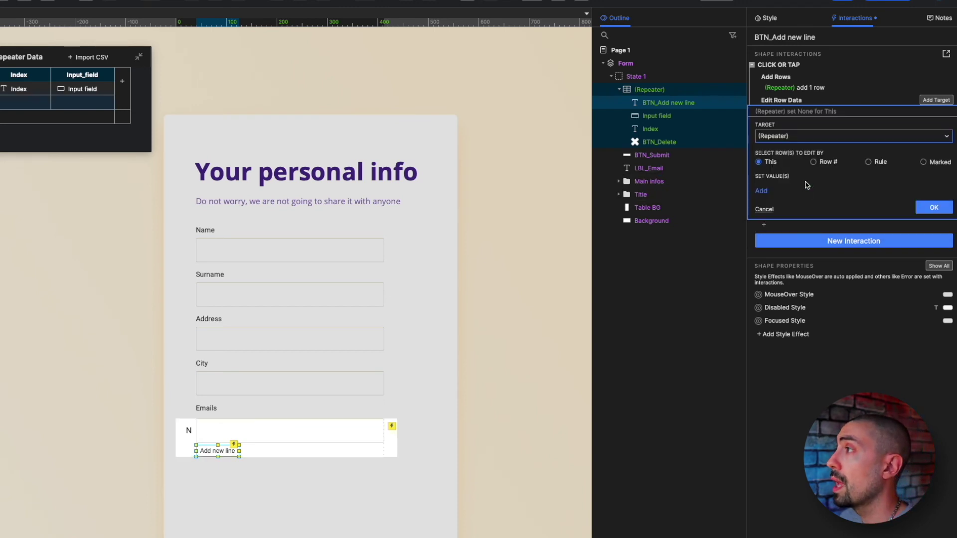
pyautogui.click(761, 191)
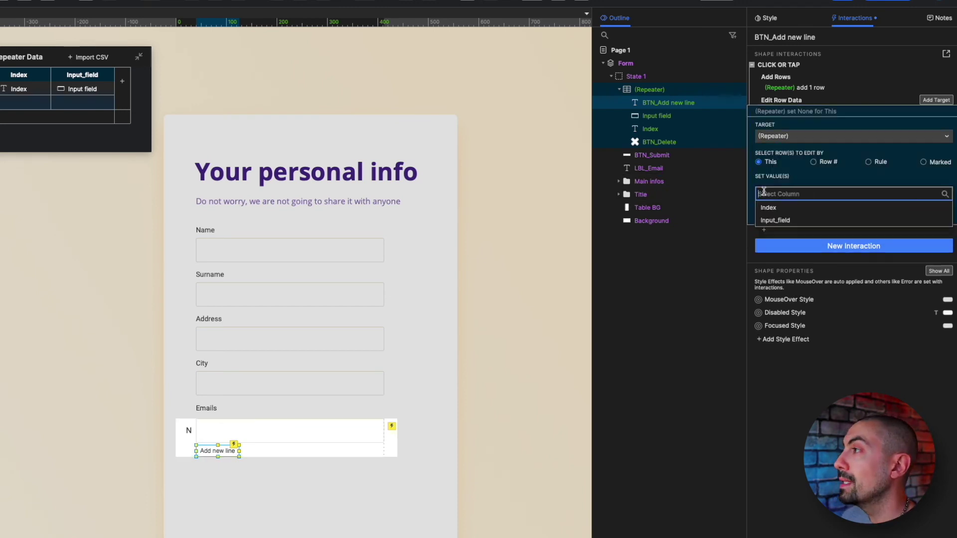
pyautogui.click(777, 221)
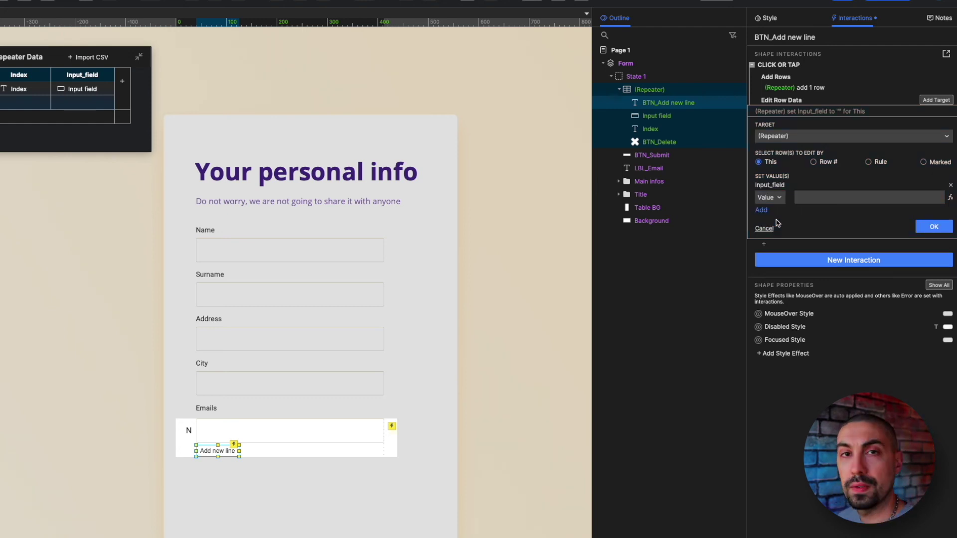
pyautogui.click(822, 197)
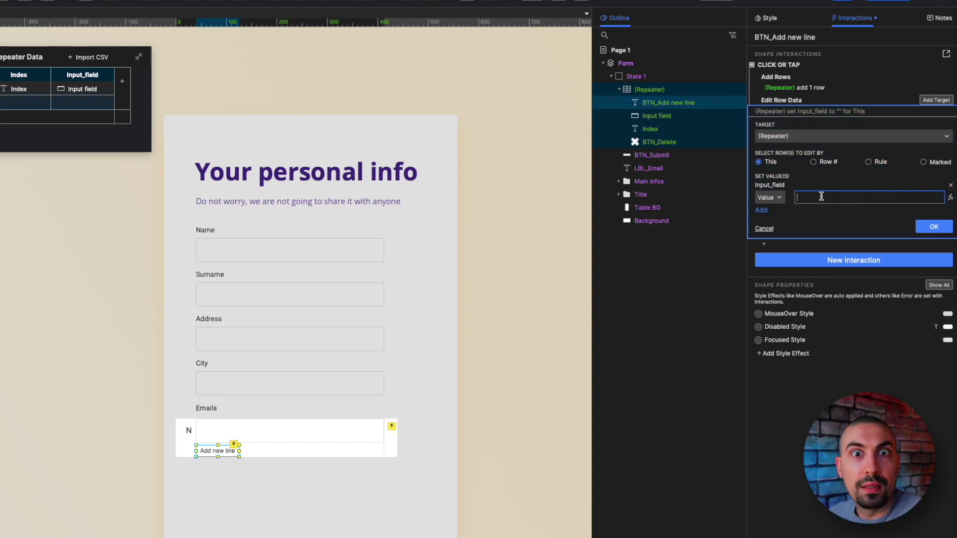
pyautogui.click(951, 197)
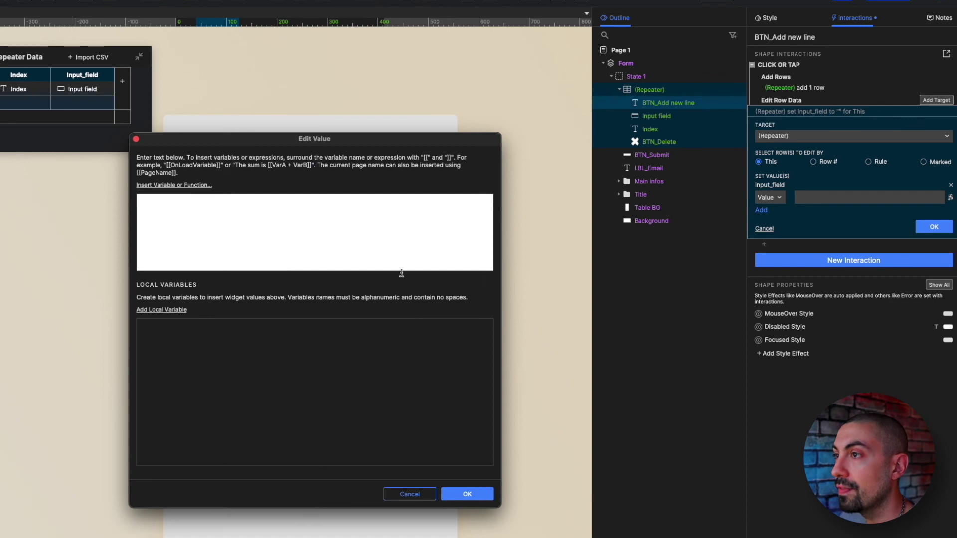
# - Create a local variable named Input that reads the text of the Input field
pyautogui.click(152, 310)
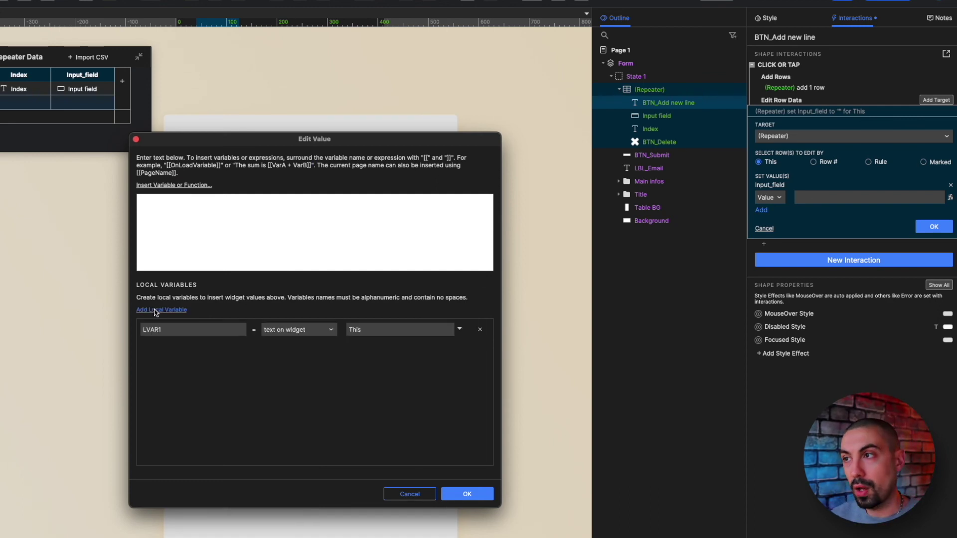
pyautogui.doubleClick(159, 329)
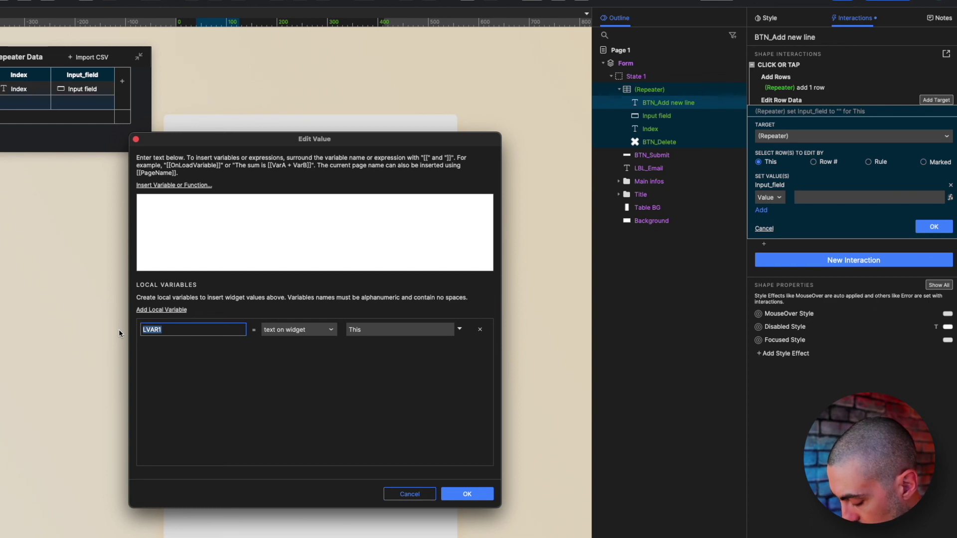
pyautogui.write('Input')
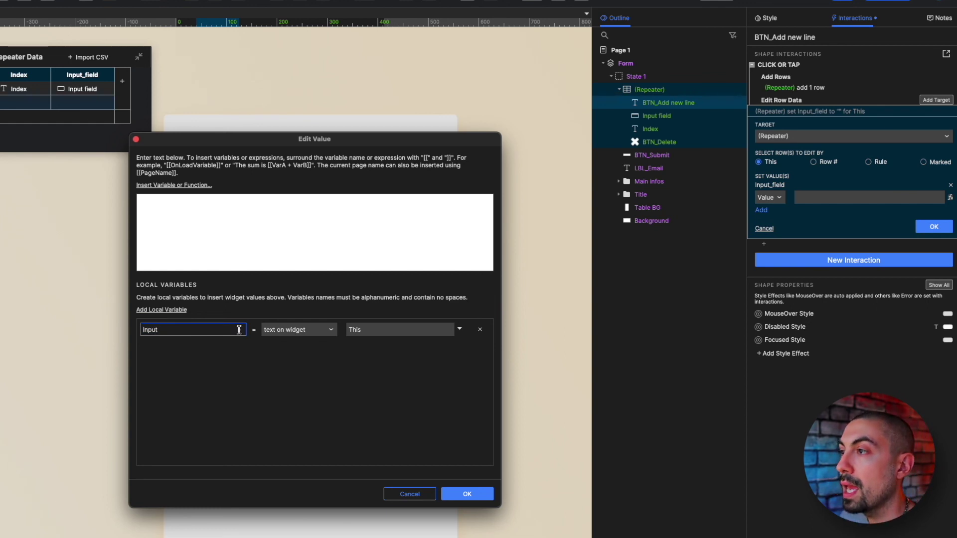
pyautogui.click(401, 332)
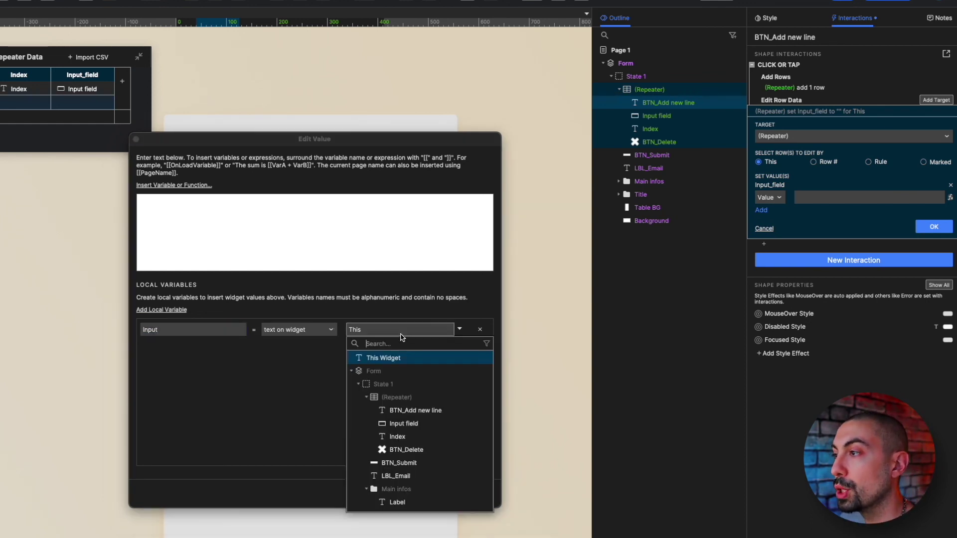
pyautogui.click(411, 426)
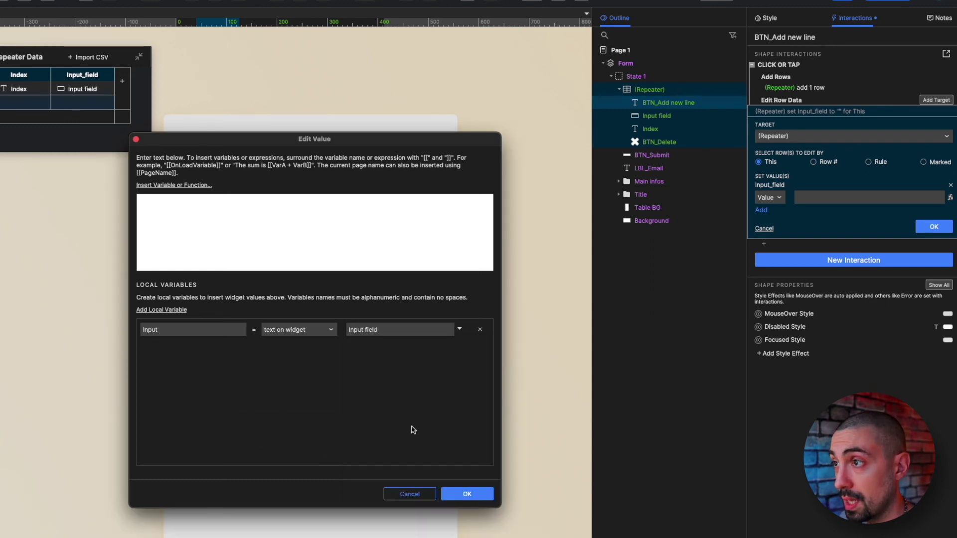
# - Insert [[Input]] as the Input_field value and confirm it
pyautogui.click(160, 186)
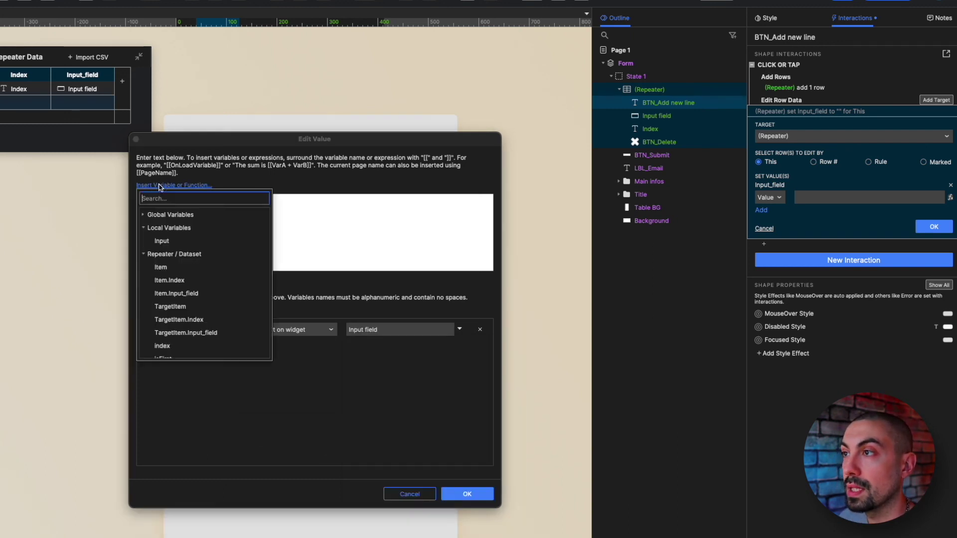
pyautogui.click(162, 241)
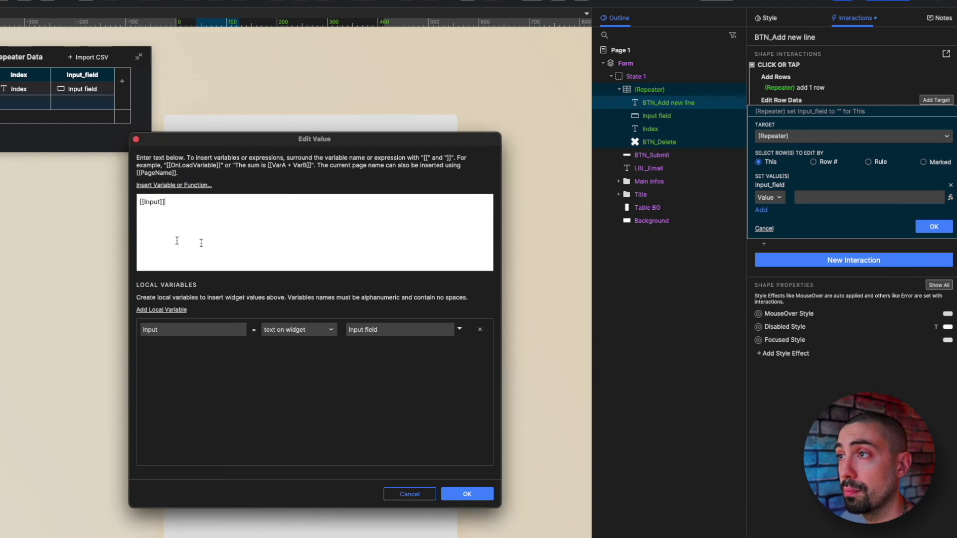
pyautogui.click(474, 495)
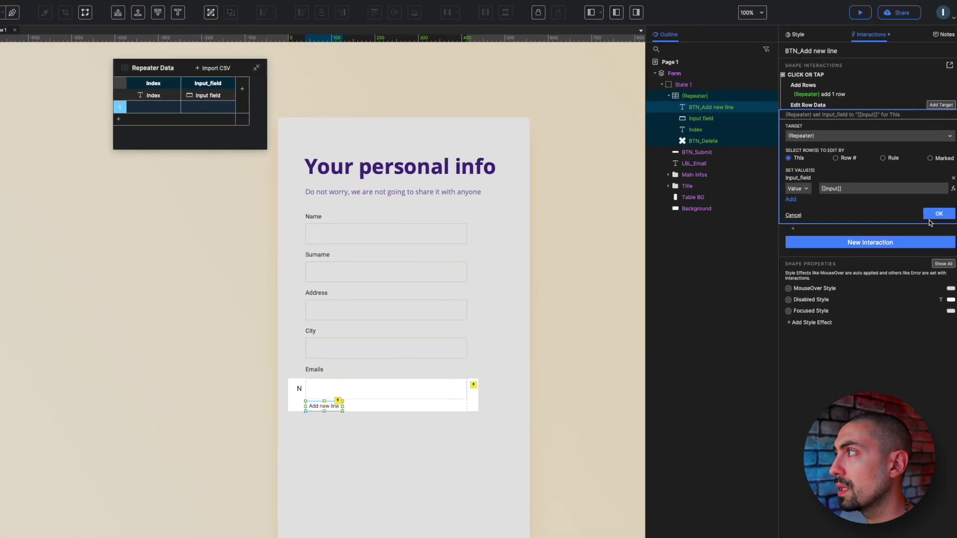
# - Commit the action, preview, and fill three email fields while adding rows up to four
pyautogui.click(933, 227)
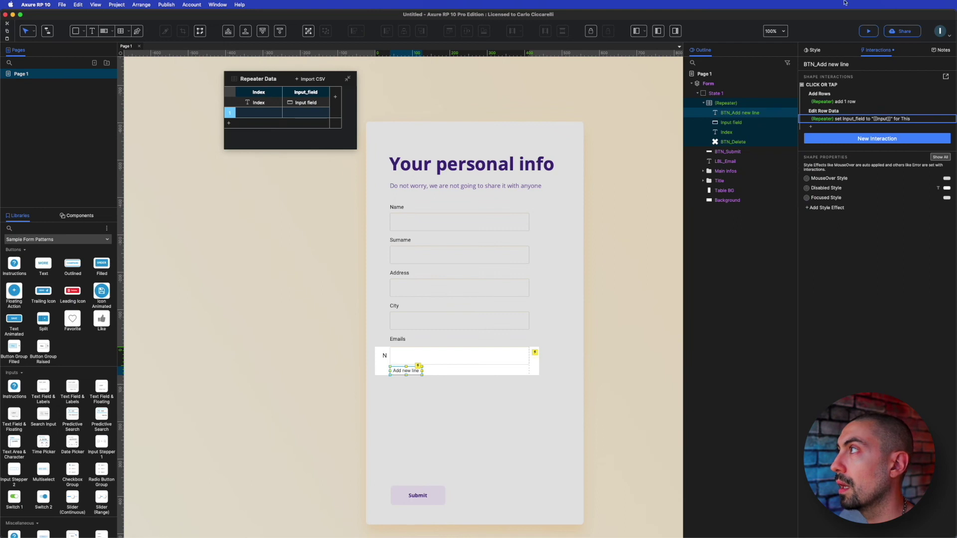
pyautogui.click(870, 35)
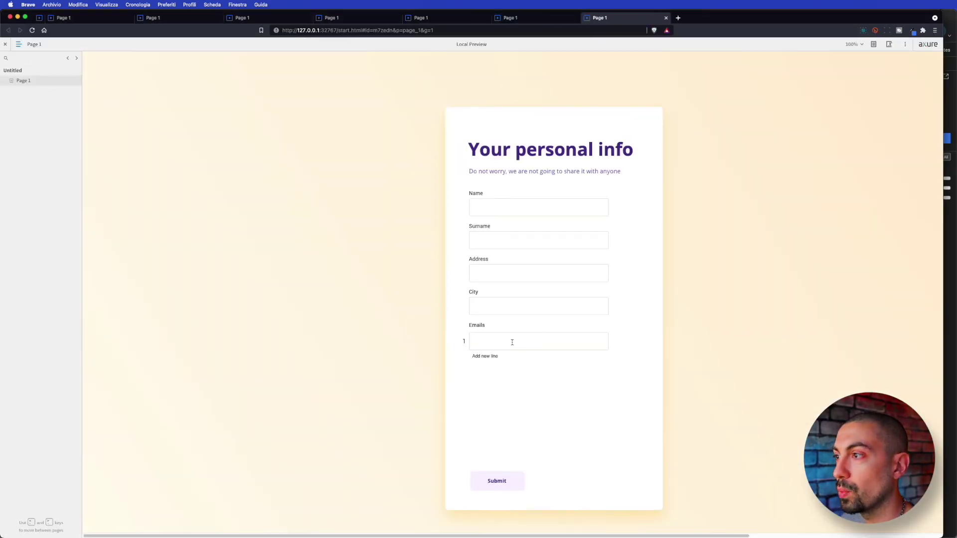
pyautogui.click(512, 342)
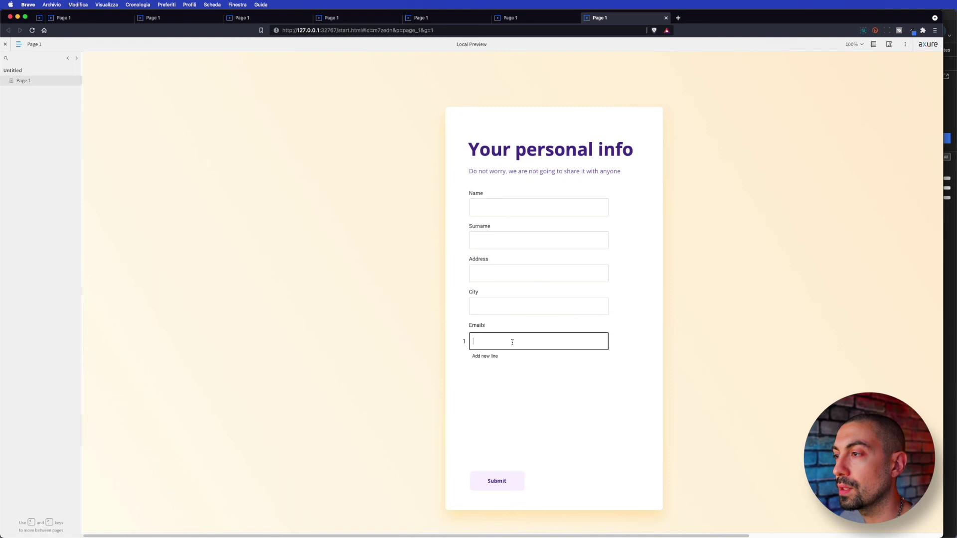
pyautogui.write('sergrwgrwtgwrt')
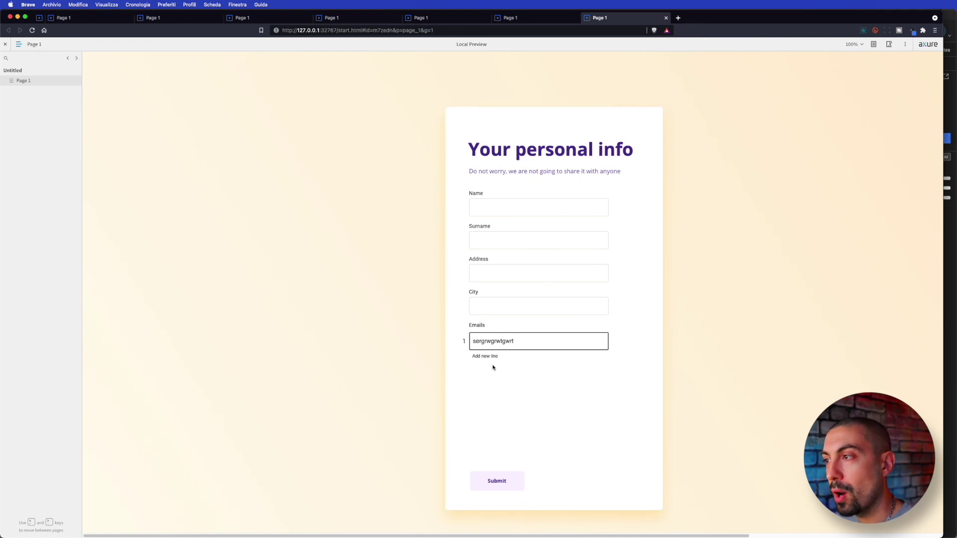
pyautogui.click(494, 356)
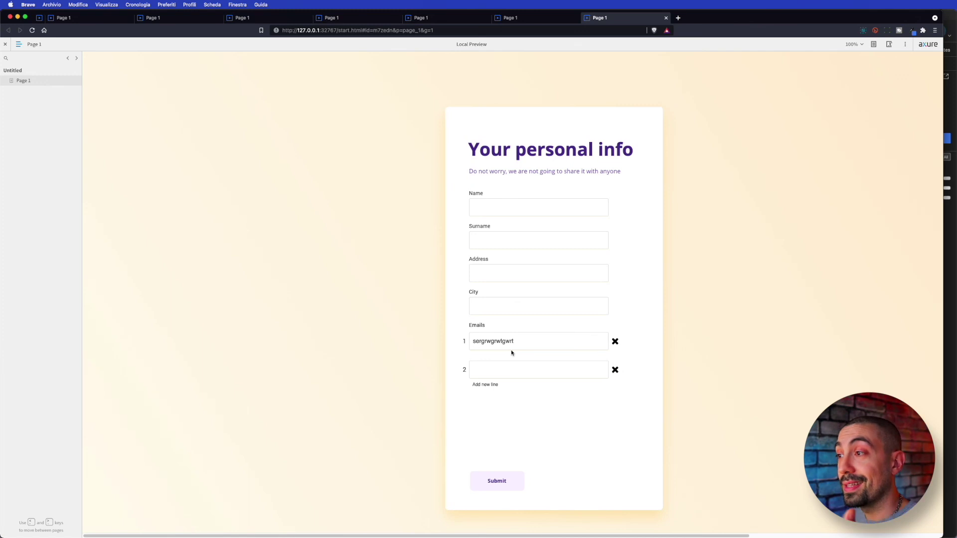
pyautogui.click(493, 370)
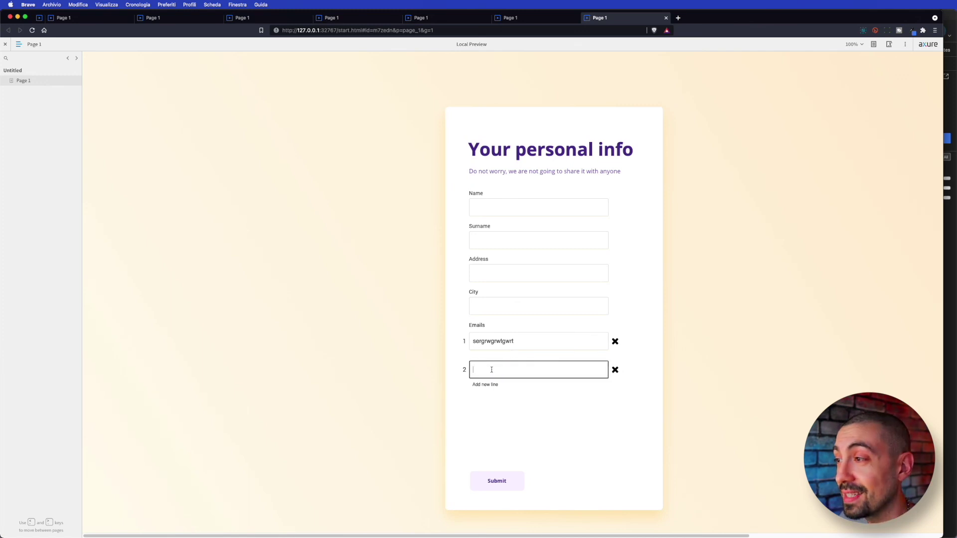
pyautogui.write('wrtghrsthret')
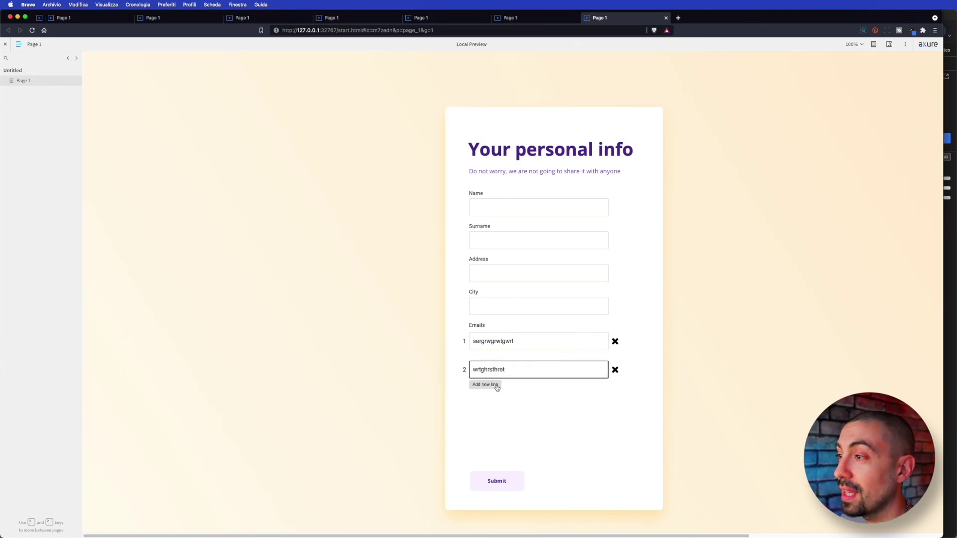
pyautogui.click(497, 386)
pyautogui.click(497, 399)
pyautogui.write('dythdtyhrt')
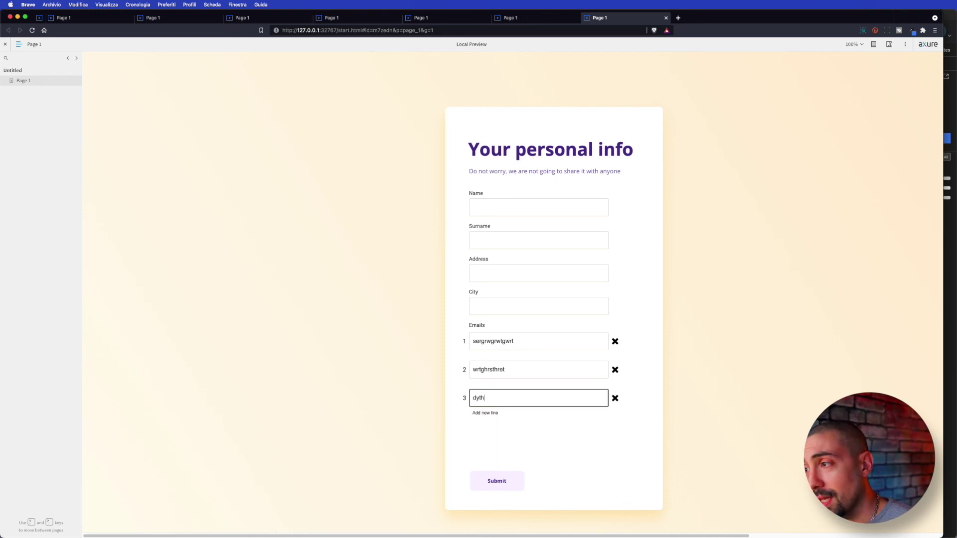
pyautogui.click(488, 413)
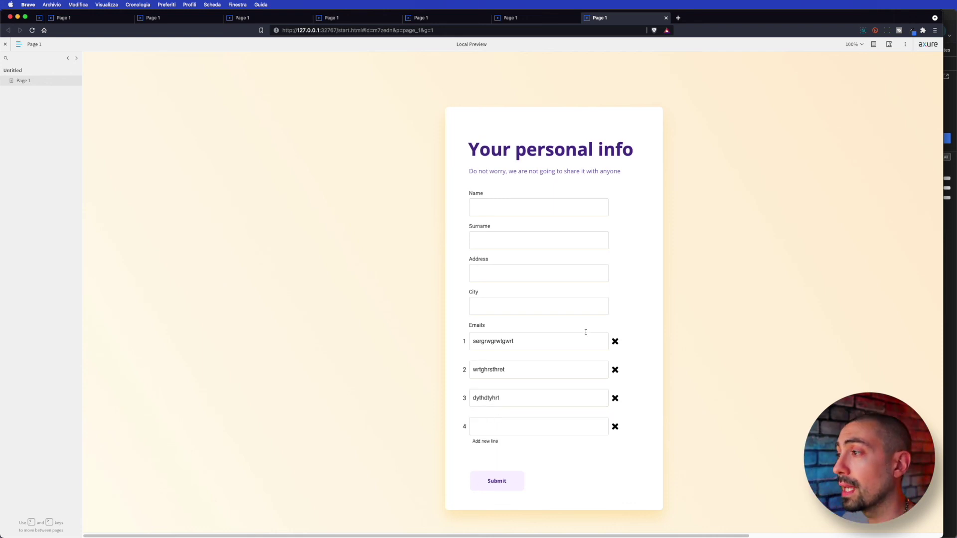
# - Delete three email rows, including the one with 'dythdtyhrt', checking typed entries stay in place
pyautogui.click(615, 342)
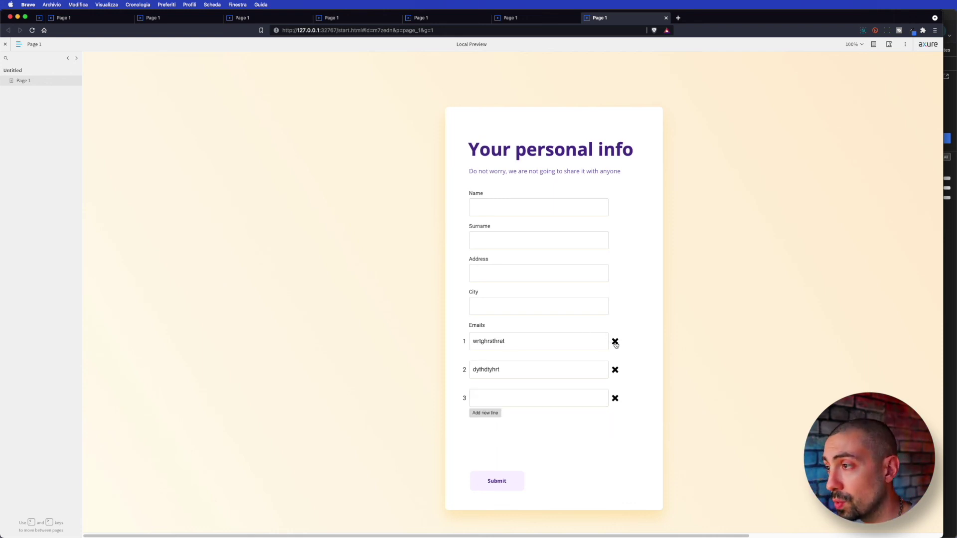
pyautogui.click(616, 370)
pyautogui.click(542, 368)
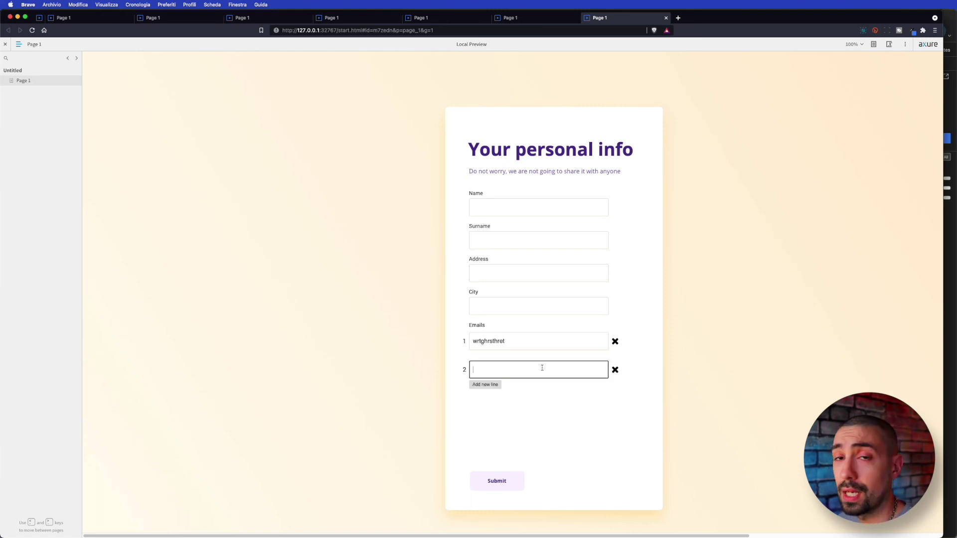
pyautogui.click(615, 370)
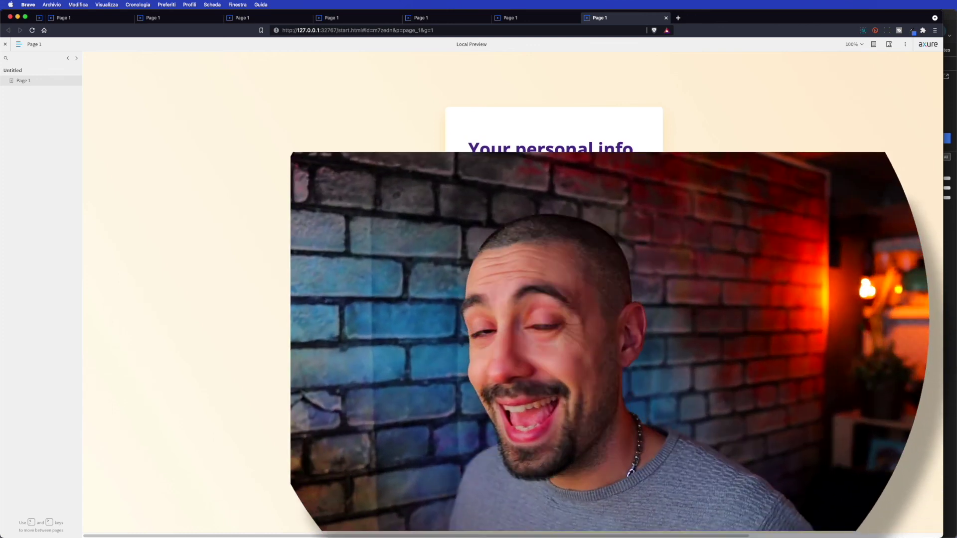